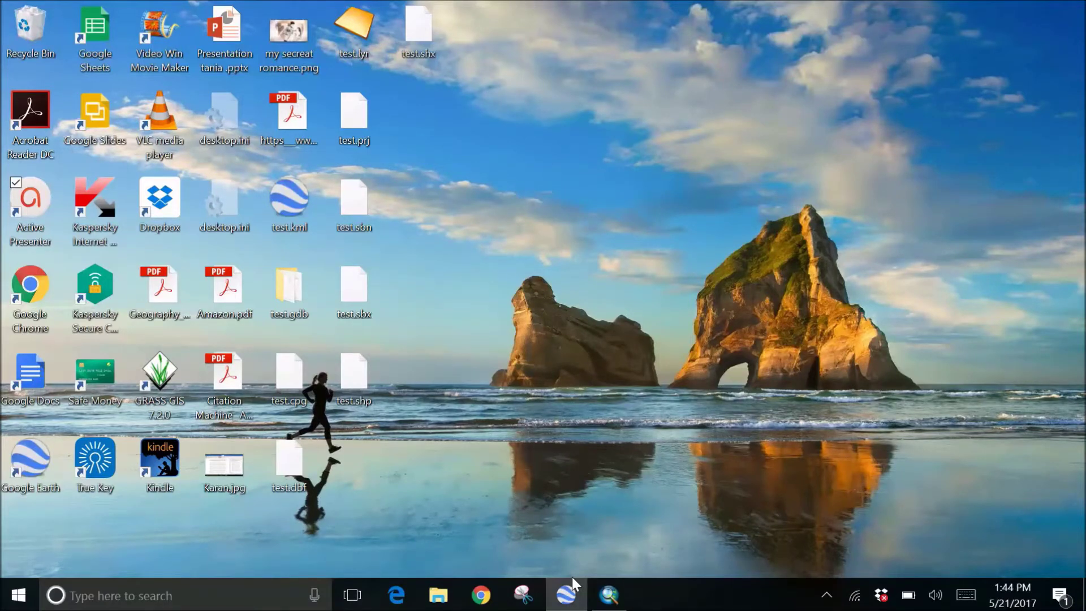
- Restore the Google Earth window from the taskbar
click(568, 593)
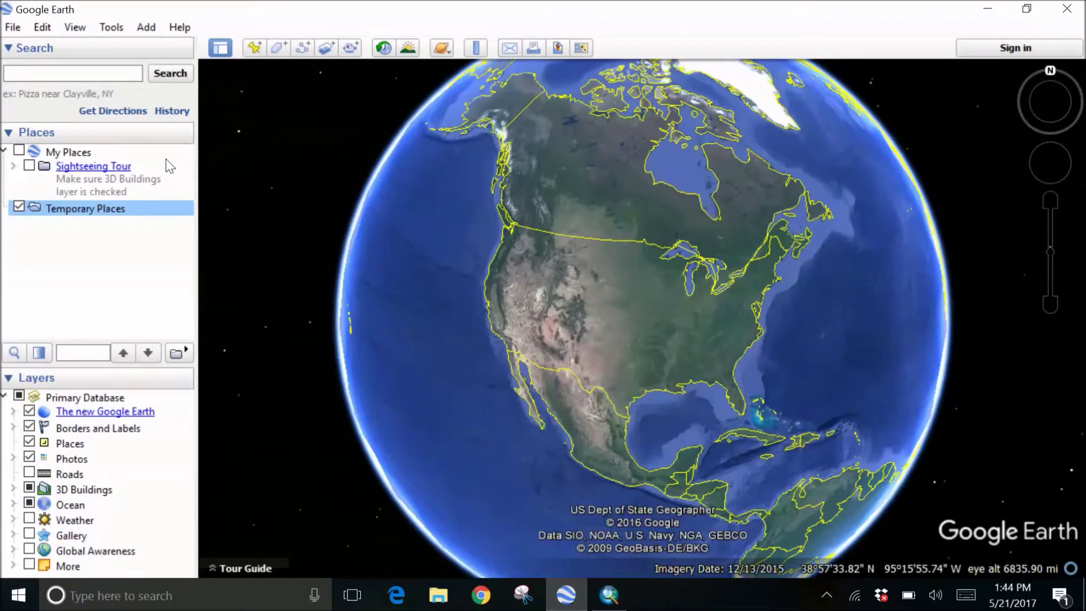
- Search for Springfield, MO and fly the view there
click(108, 76)
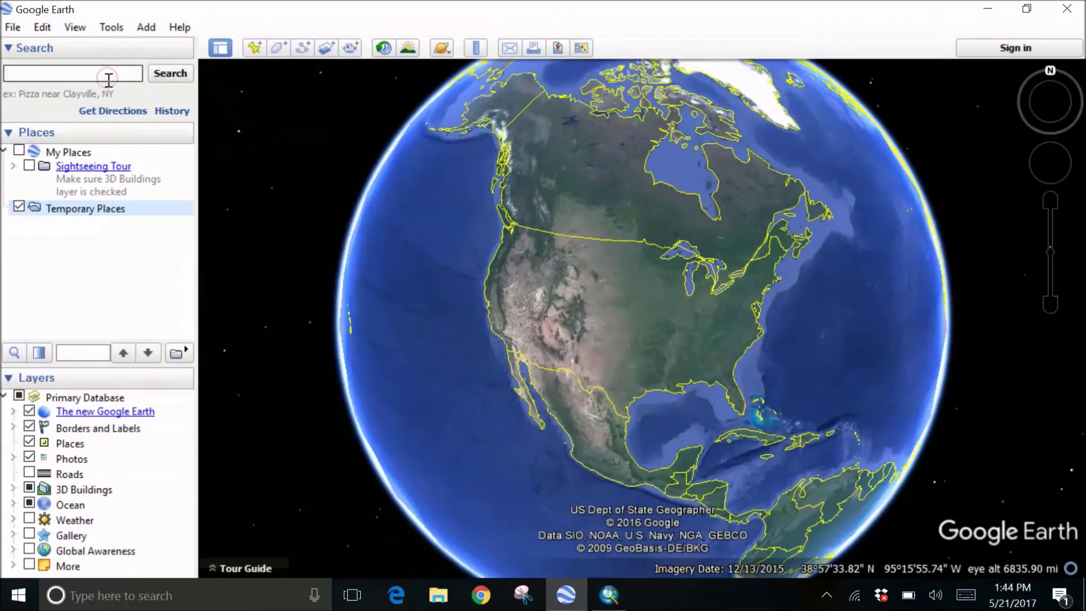
text(Springfiled)
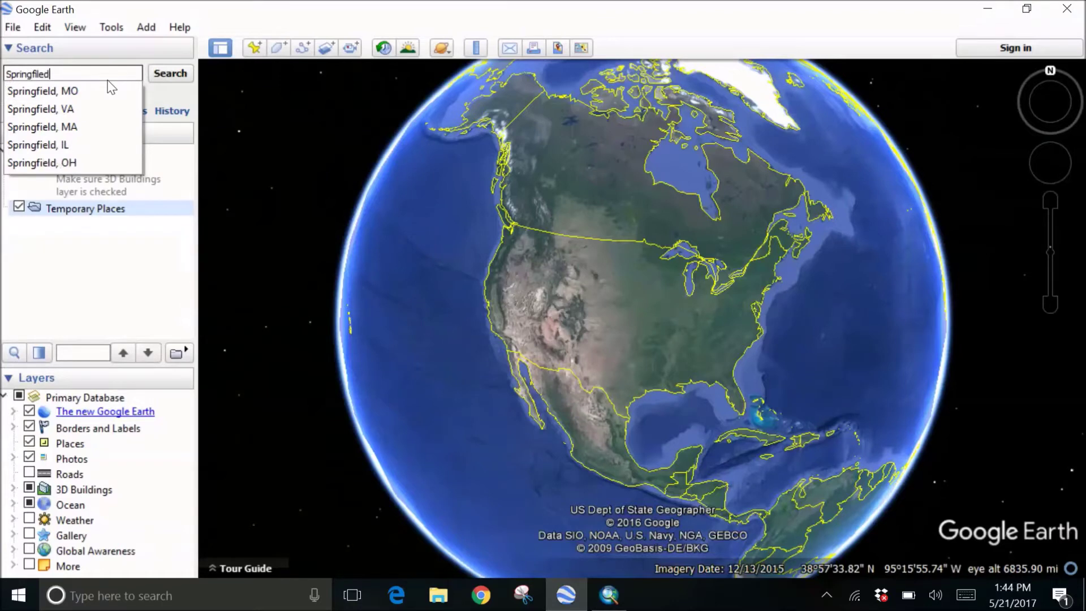
key(Down)
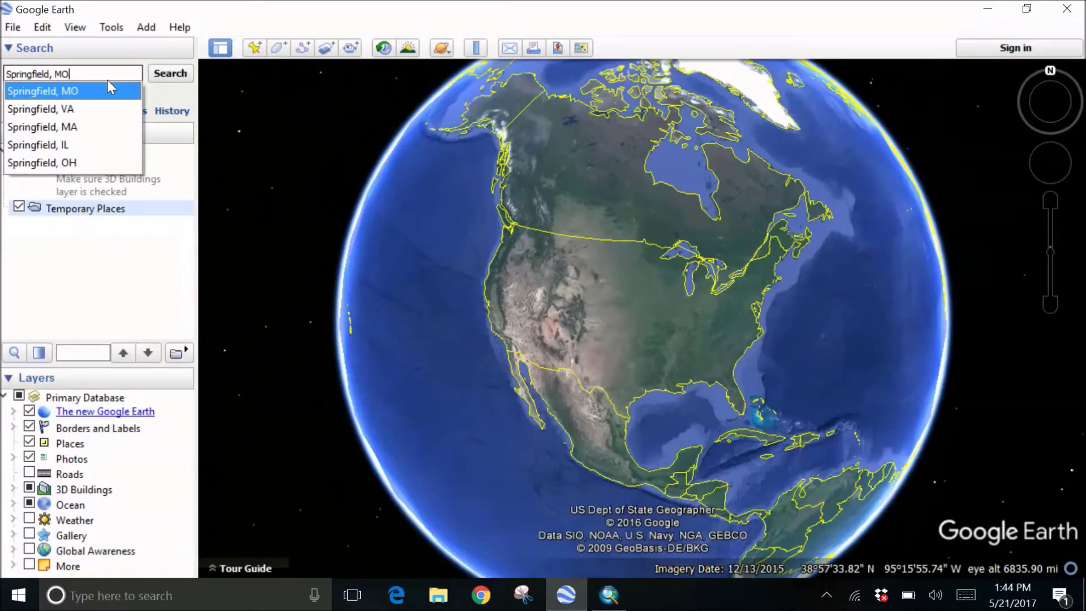
key(Return)
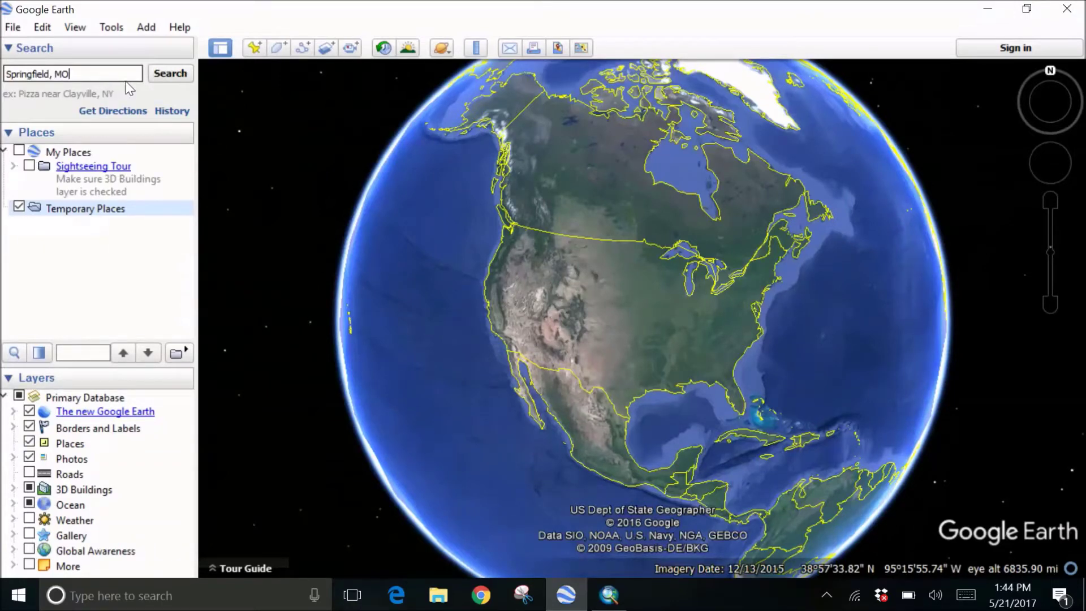
click(159, 72)
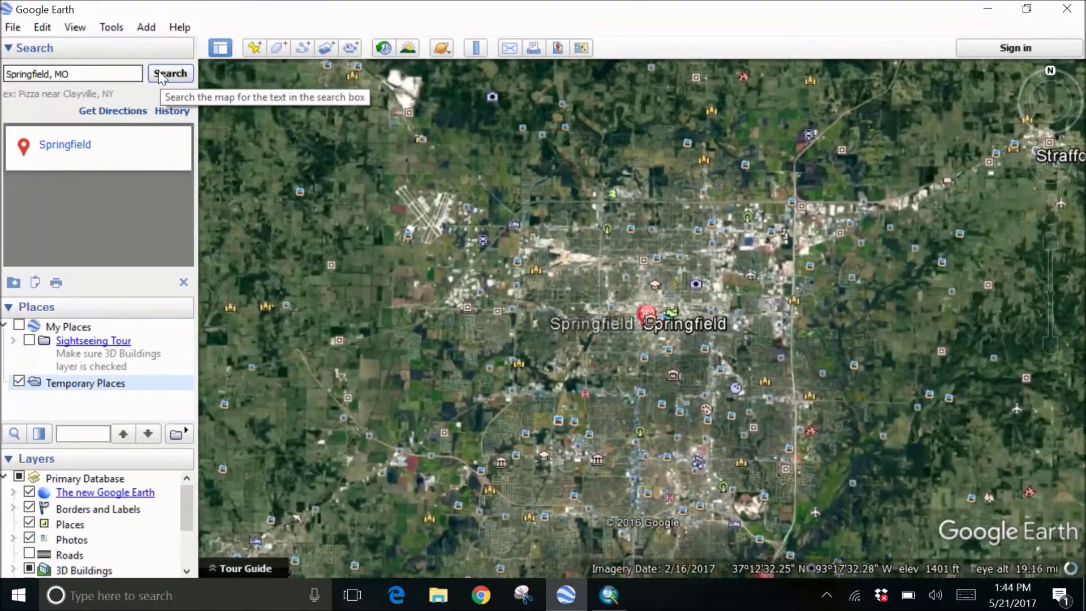
- Zoom and pan in on downtown Springfield's city blocks and start a new polygon
scroll(637, 342, up, 5)
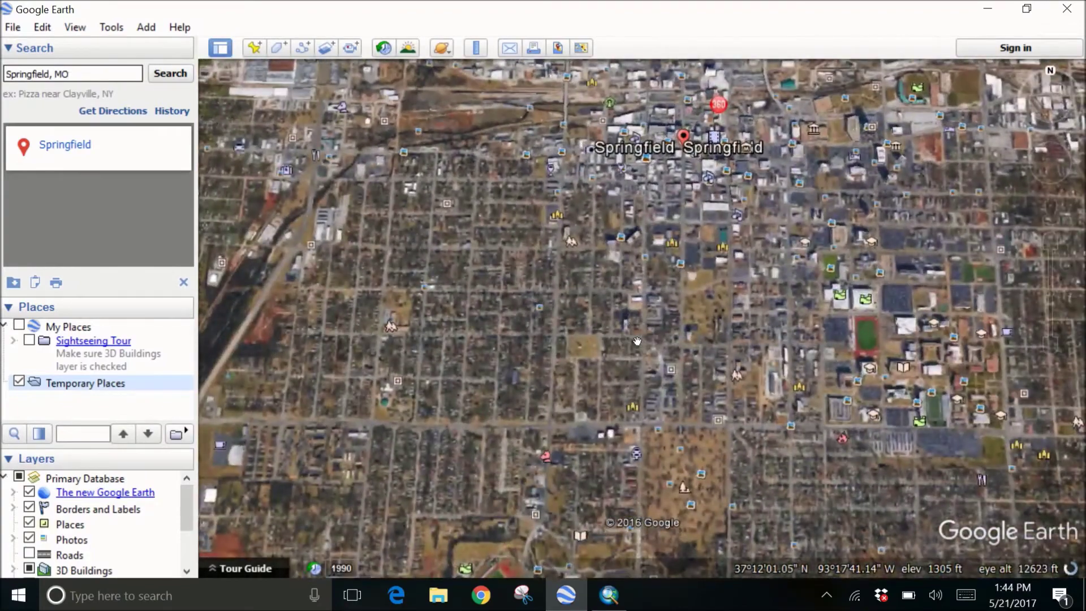
scroll(637, 337, up, 4)
drag(649, 147, 581, 290)
scroll(580, 290, down, 3)
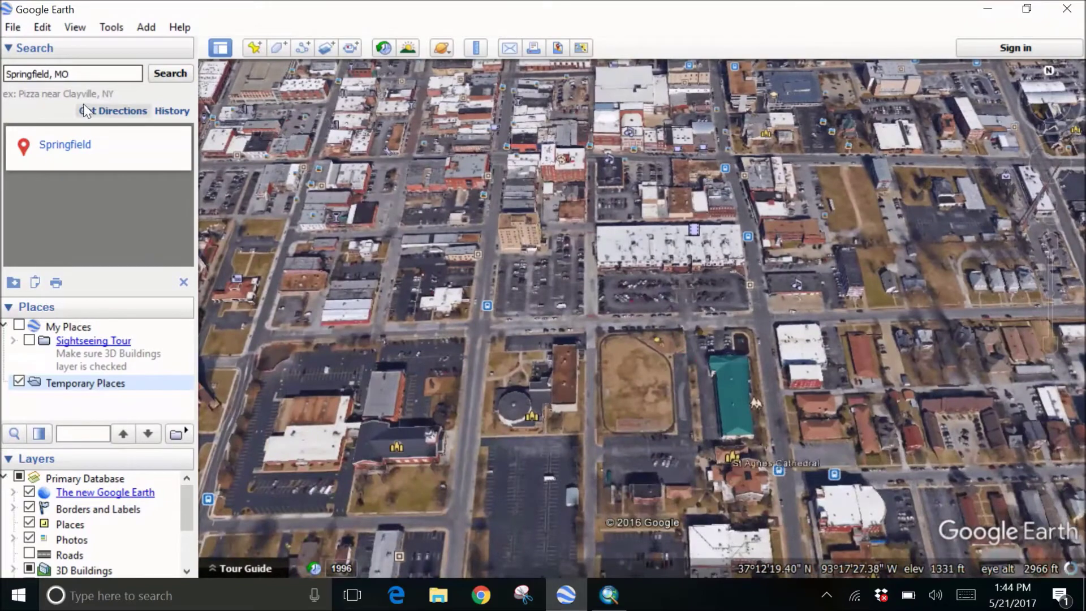
click(276, 49)
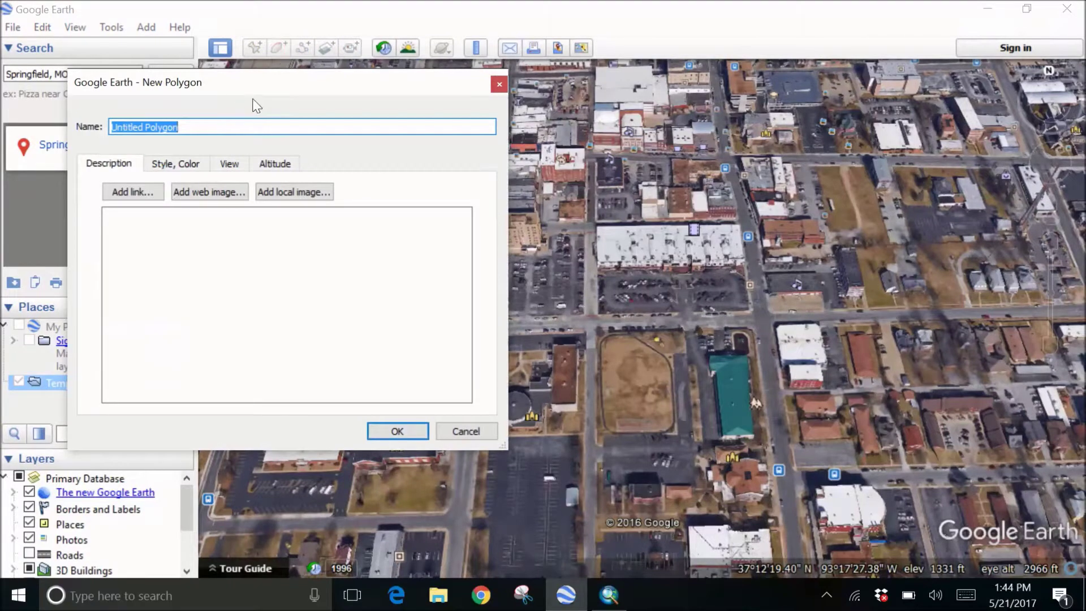
- Begin outlining the green-roofed building, then discard that first polygon attempt
key(BackSpace)
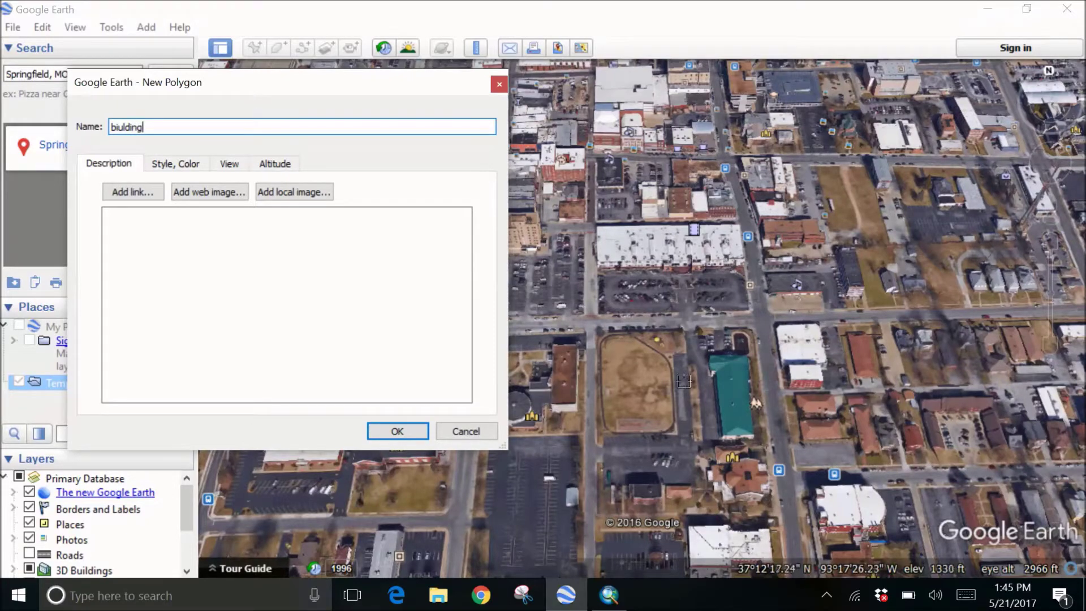
scroll(709, 361, up, 3)
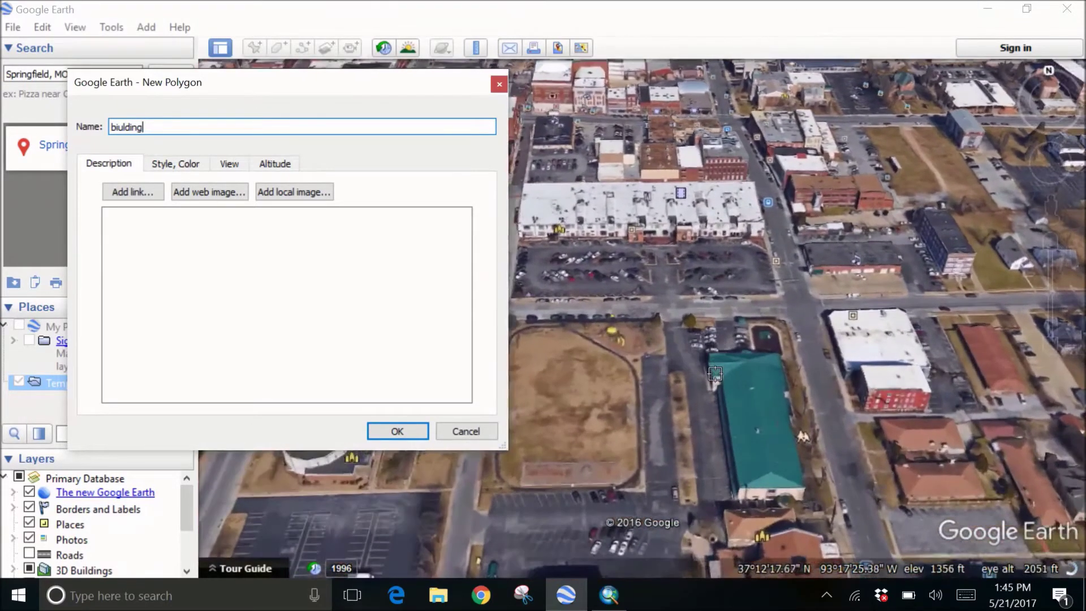
click(711, 368)
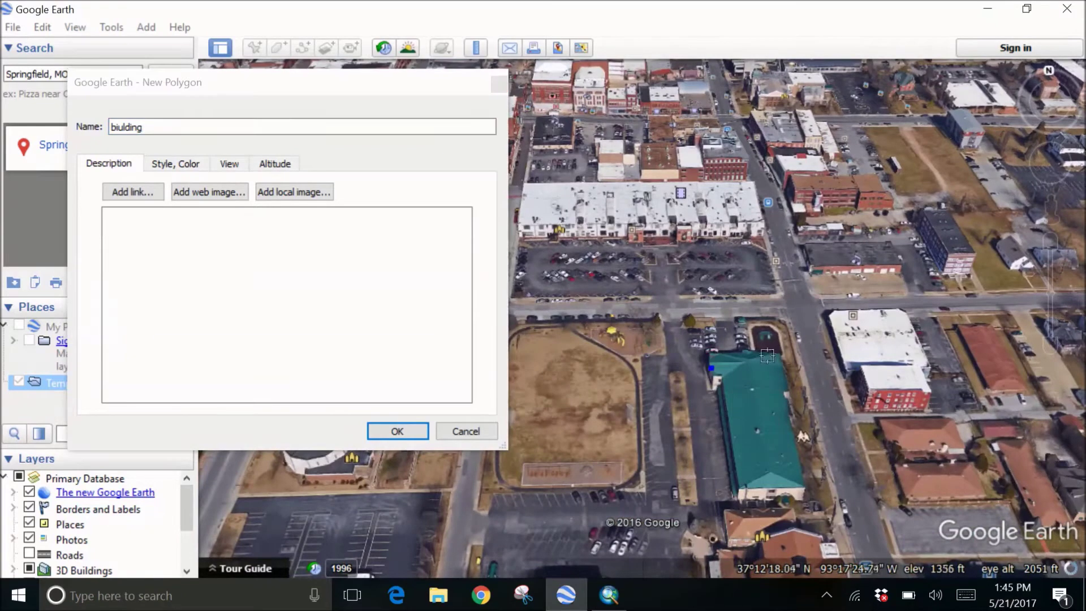
click(779, 354)
mouse_move(803, 499)
mouse_down()
mouse_move(739, 497)
mouse_move(708, 353)
mouse_move(711, 343)
mouse_move(780, 368)
mouse_up()
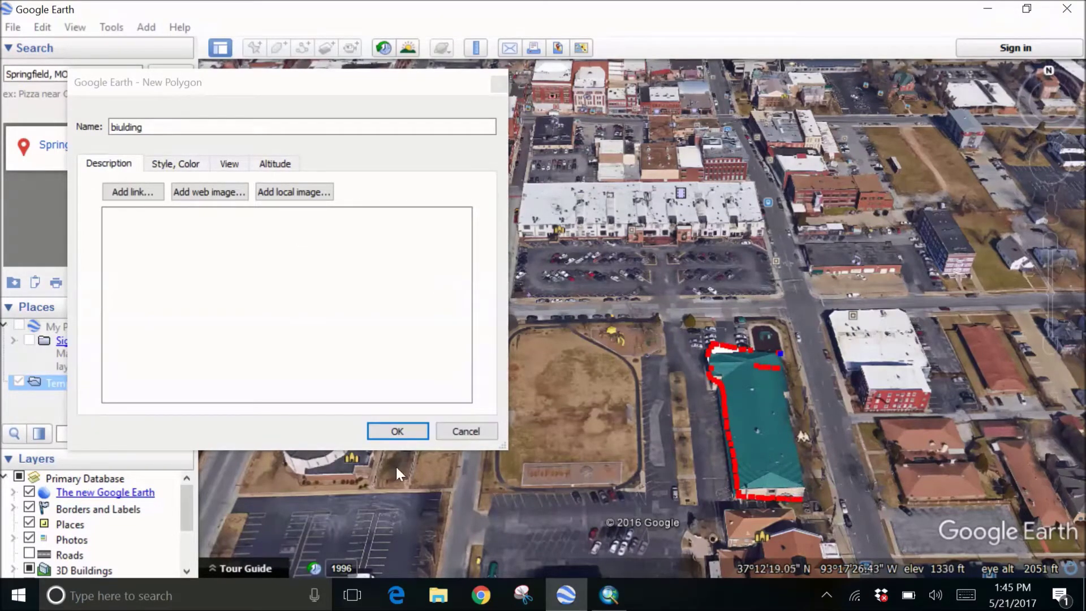
click(466, 432)
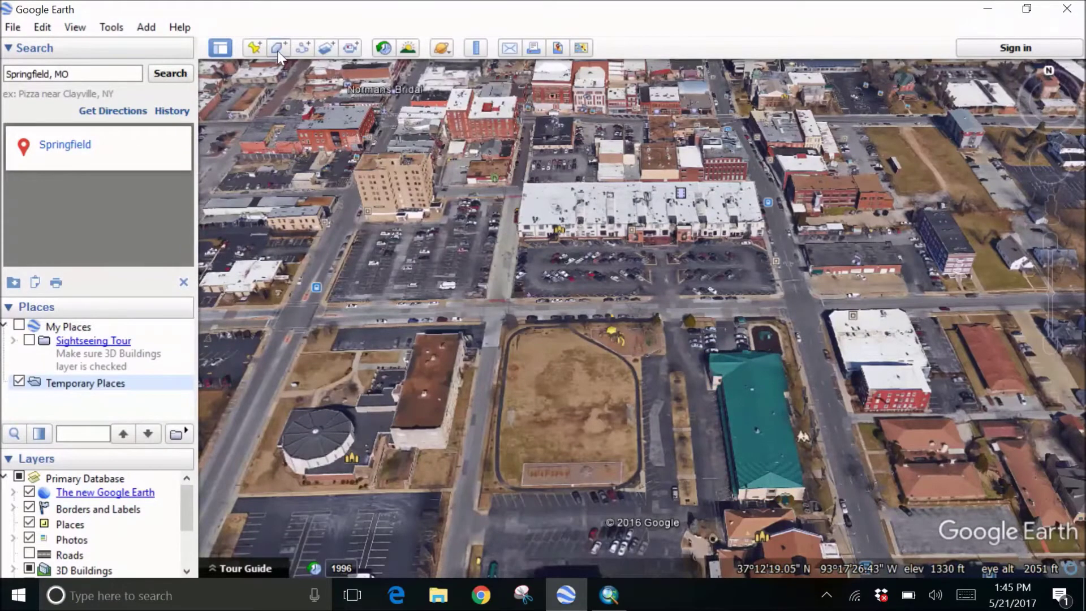
- Draw a four-corner polygon around the block, name it 'building', and save it
key(ctrl+shift+g)
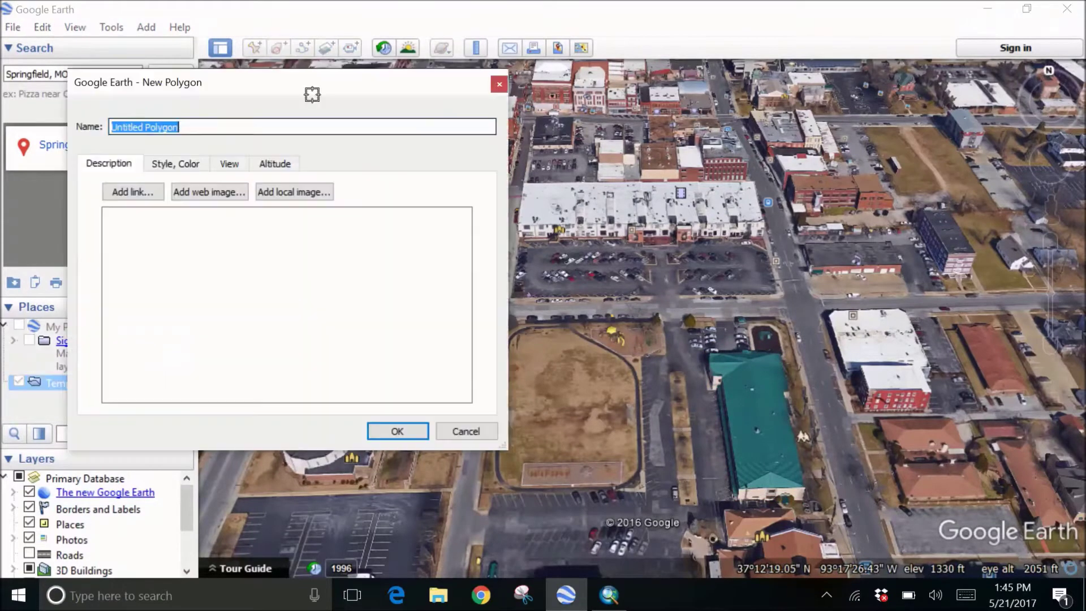
click(680, 321)
click(697, 509)
click(836, 508)
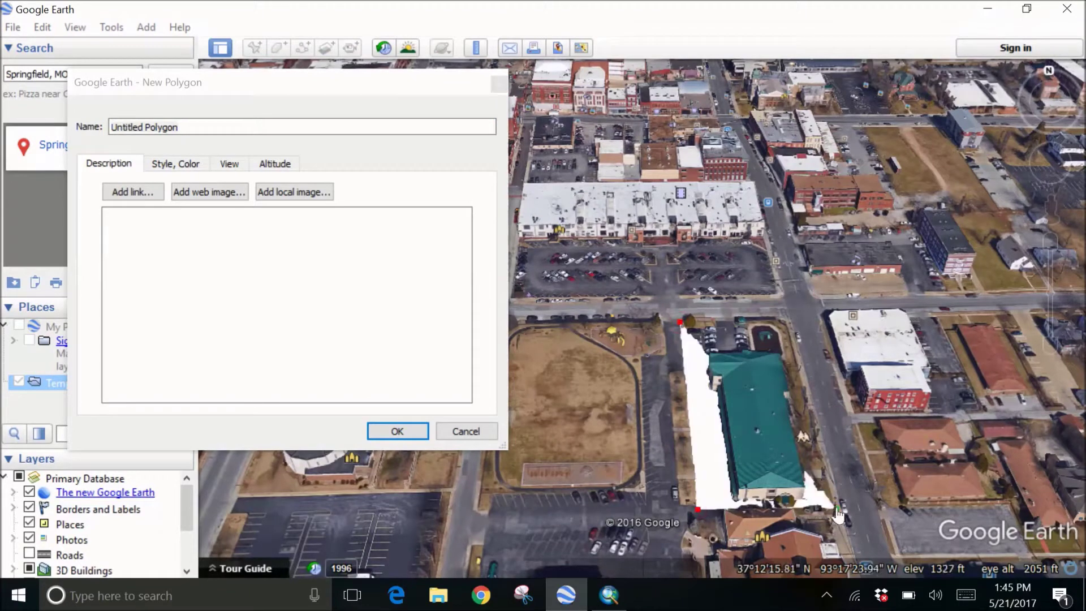
click(787, 315)
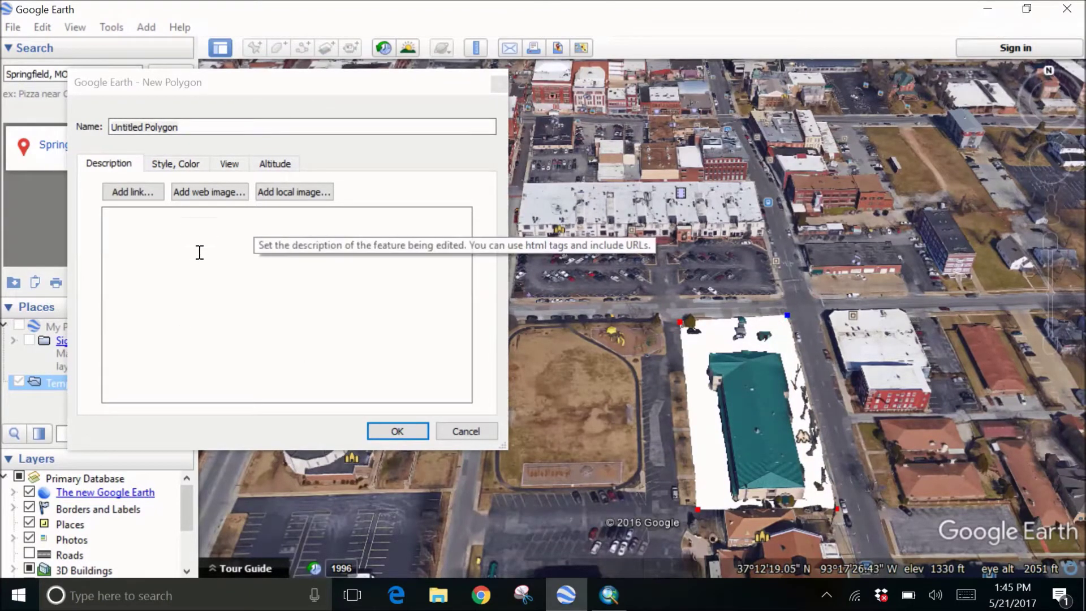
click(192, 126)
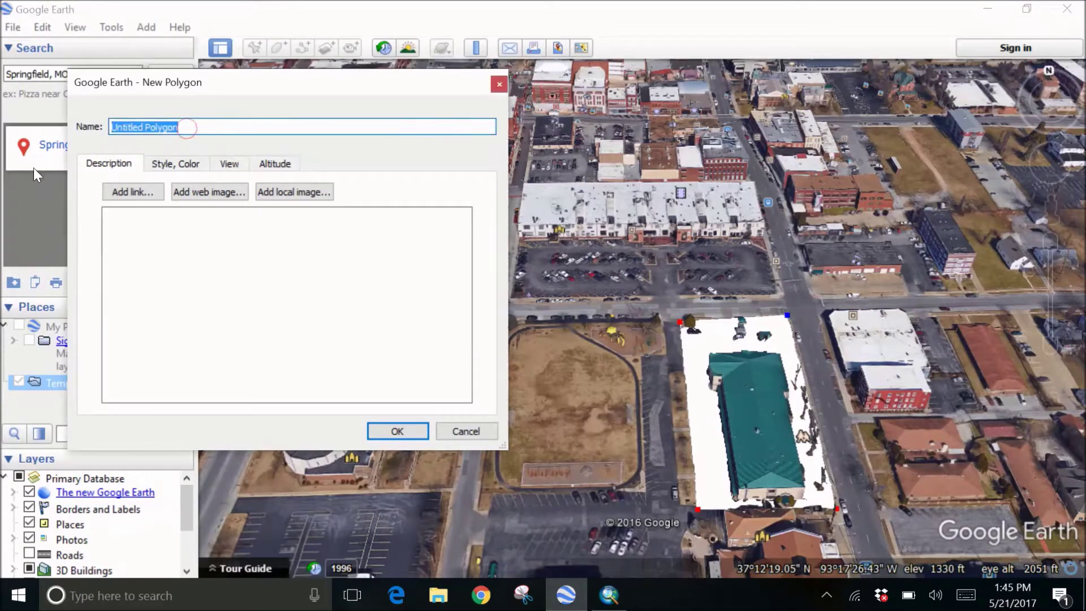
text(building)
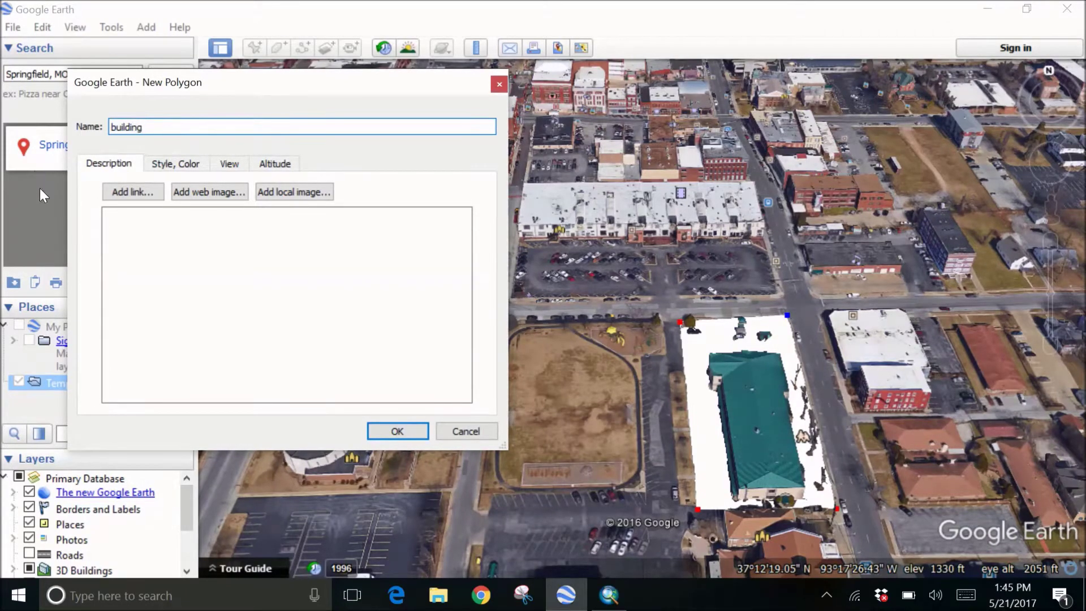
click(396, 431)
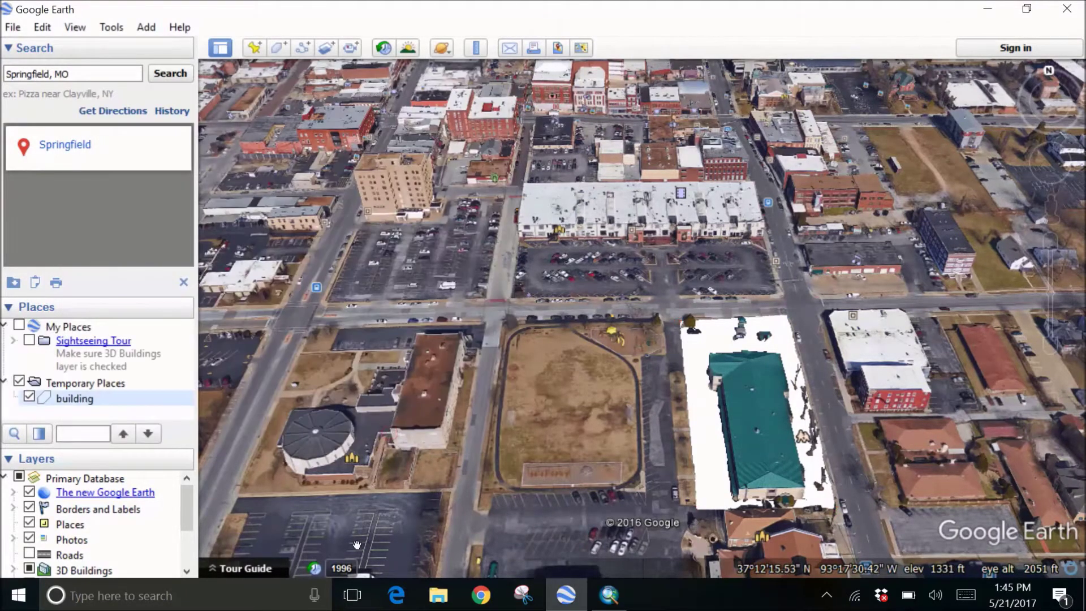
- Review the building polygon's style, view and altitude properties, then close the dialog
right_click(55, 401)
click(92, 388)
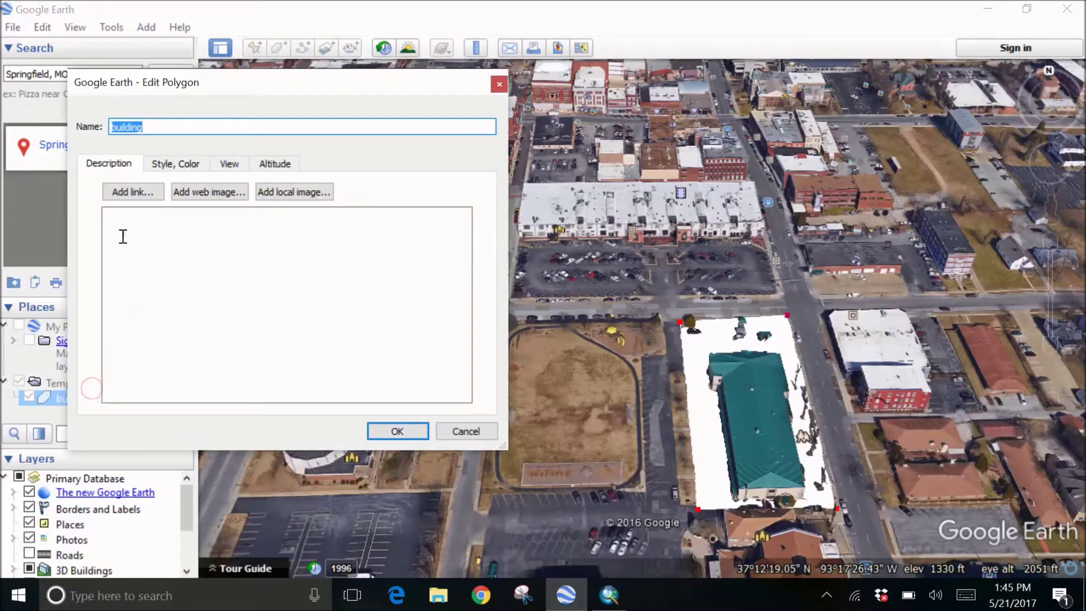
click(175, 164)
click(228, 169)
click(274, 168)
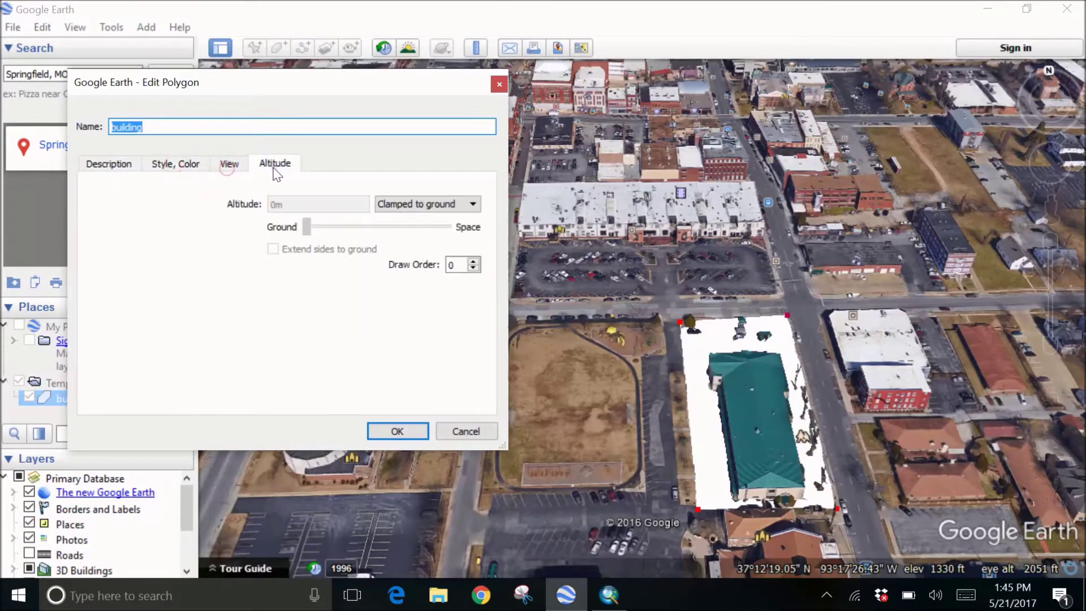
click(498, 86)
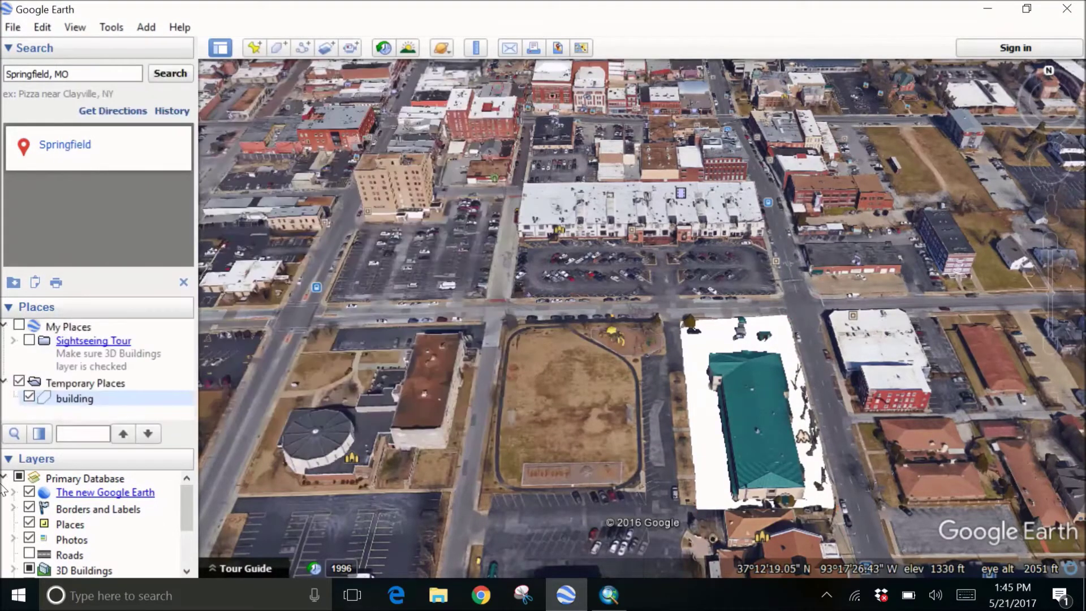
right_click(85, 404)
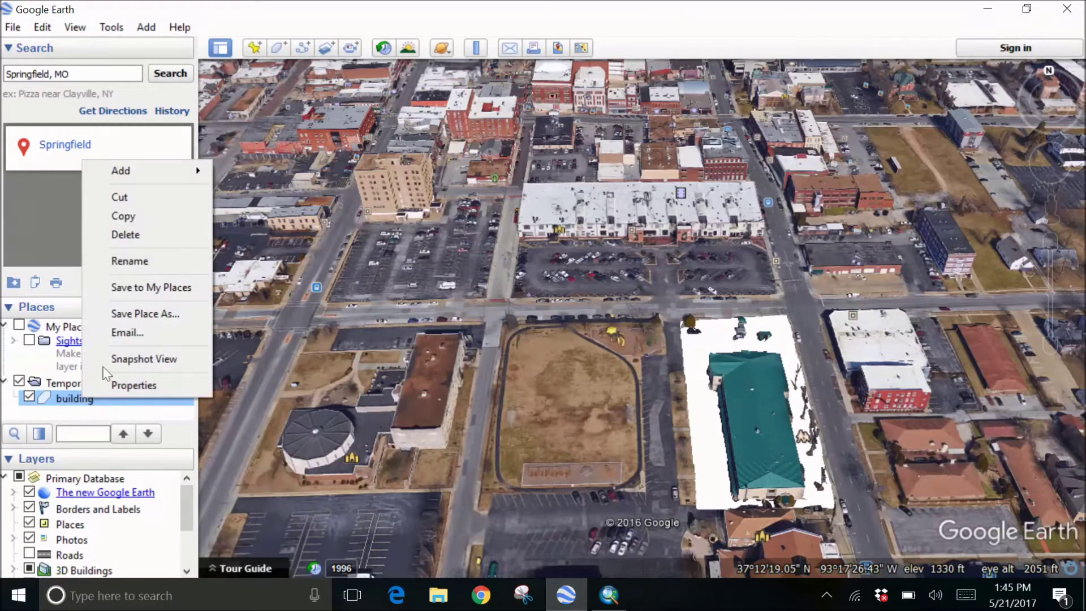
- Save the building place as building.kml in Kml format on the Desktop
click(132, 317)
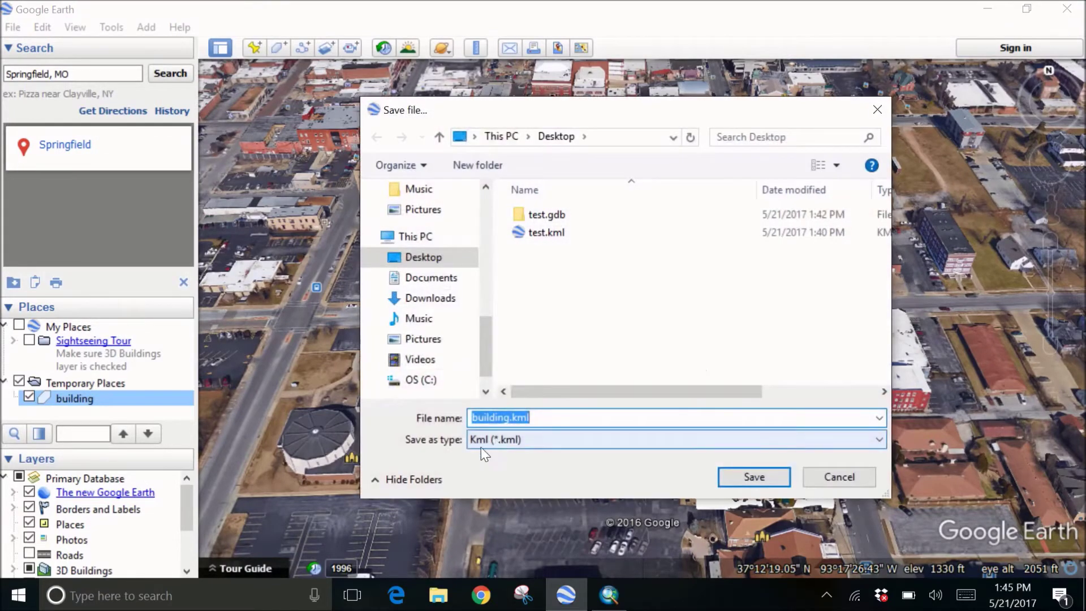
click(480, 447)
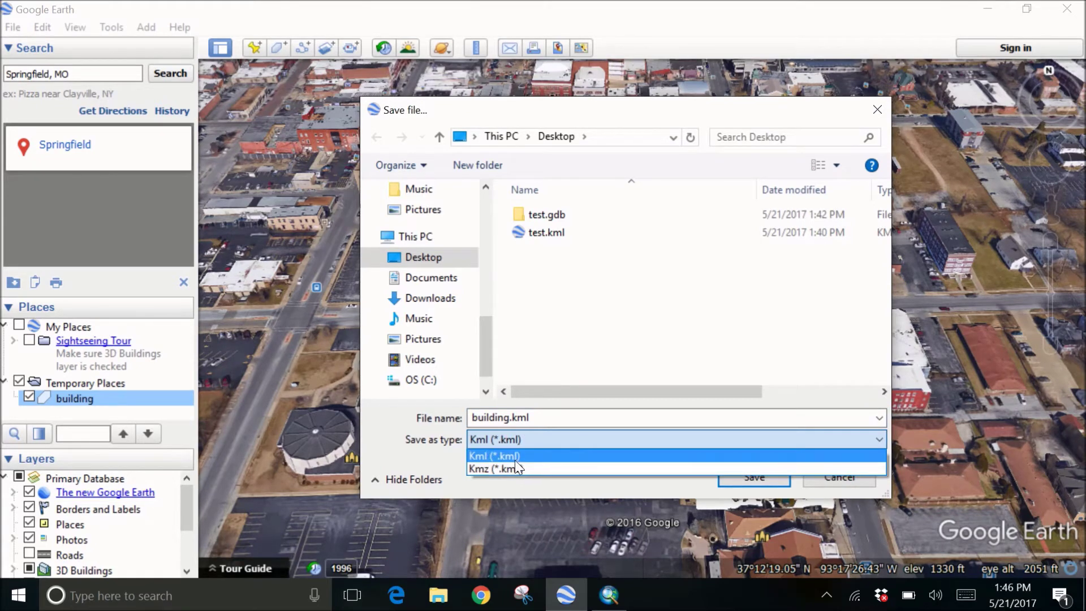
click(514, 456)
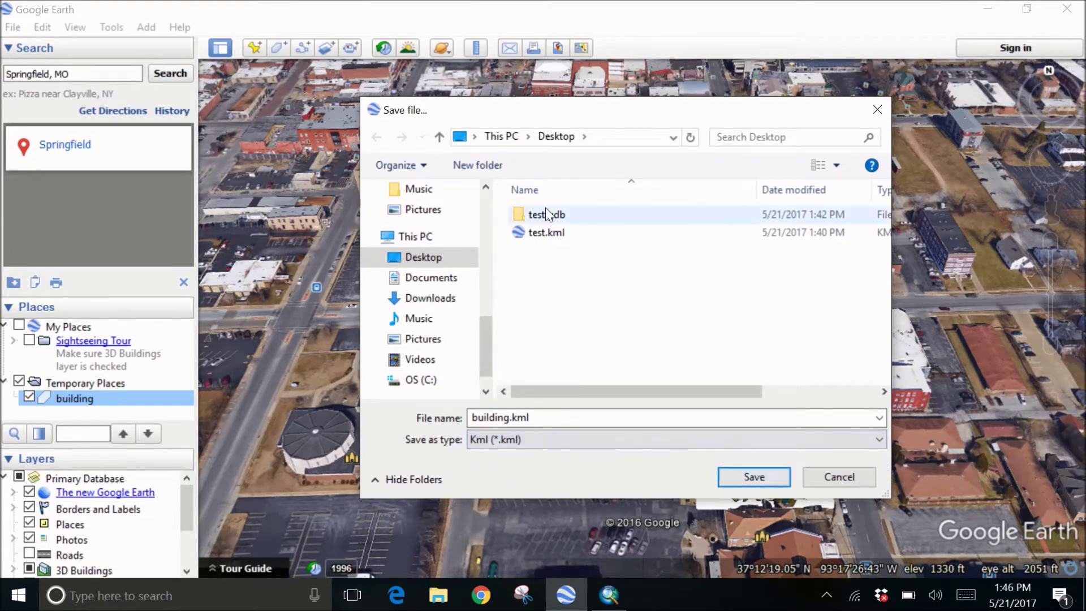
click(731, 480)
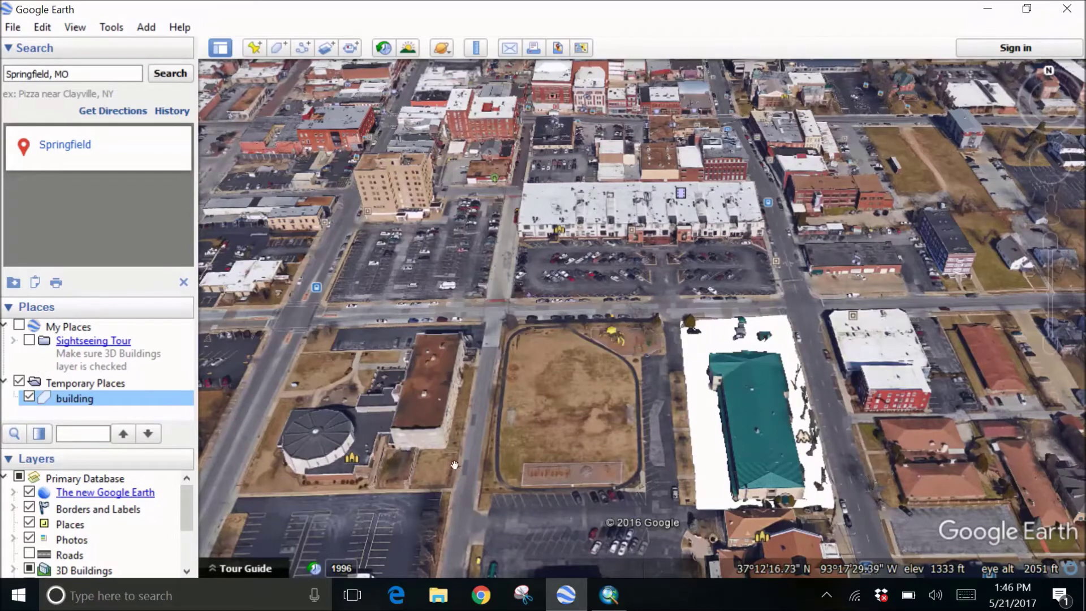
- In ArcMap, show the Search panel and select the KML To Layer result
click(609, 595)
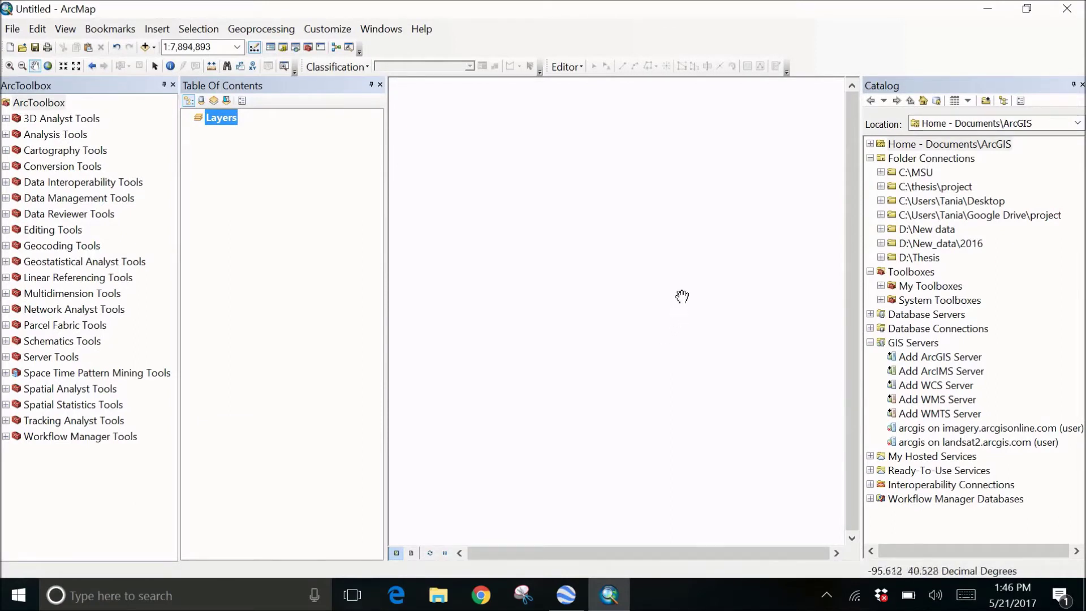
click(366, 30)
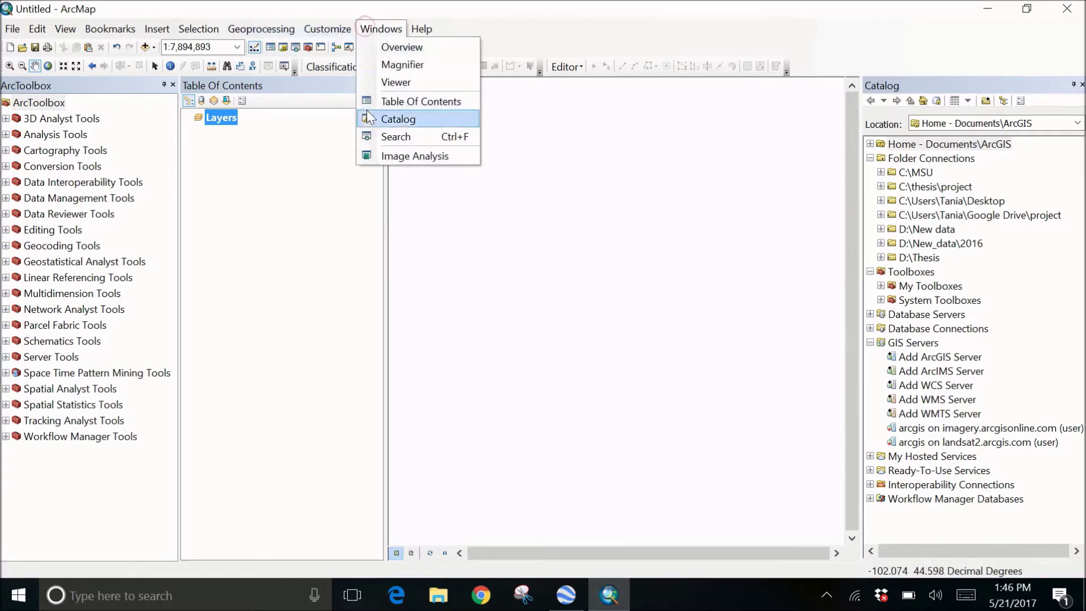
click(375, 136)
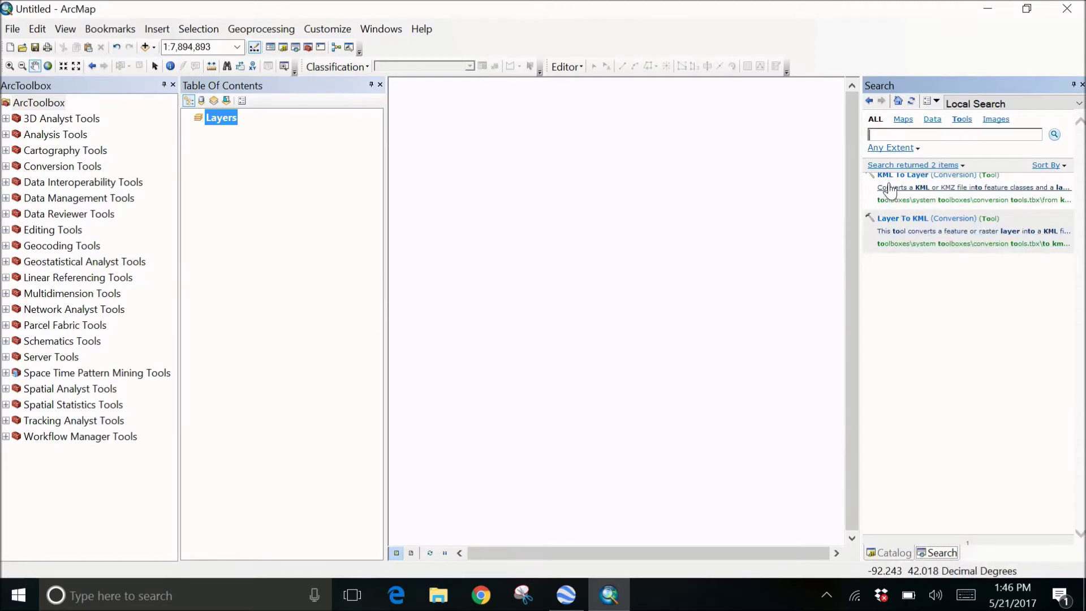
click(927, 180)
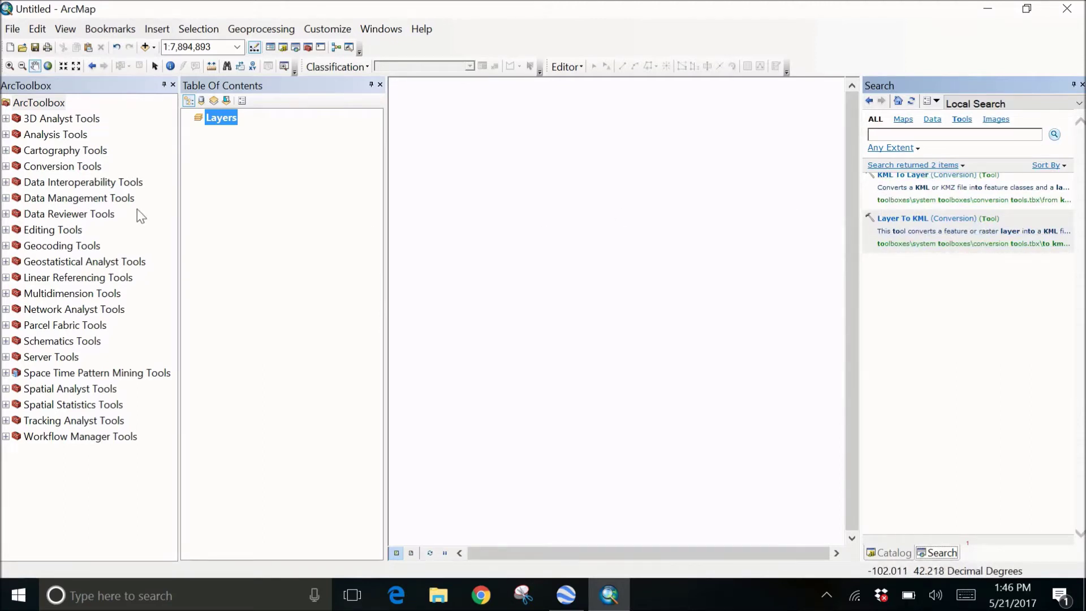
- Expand Conversion Tools > From KML in ArcToolbox and open KML To Layer
click(6, 166)
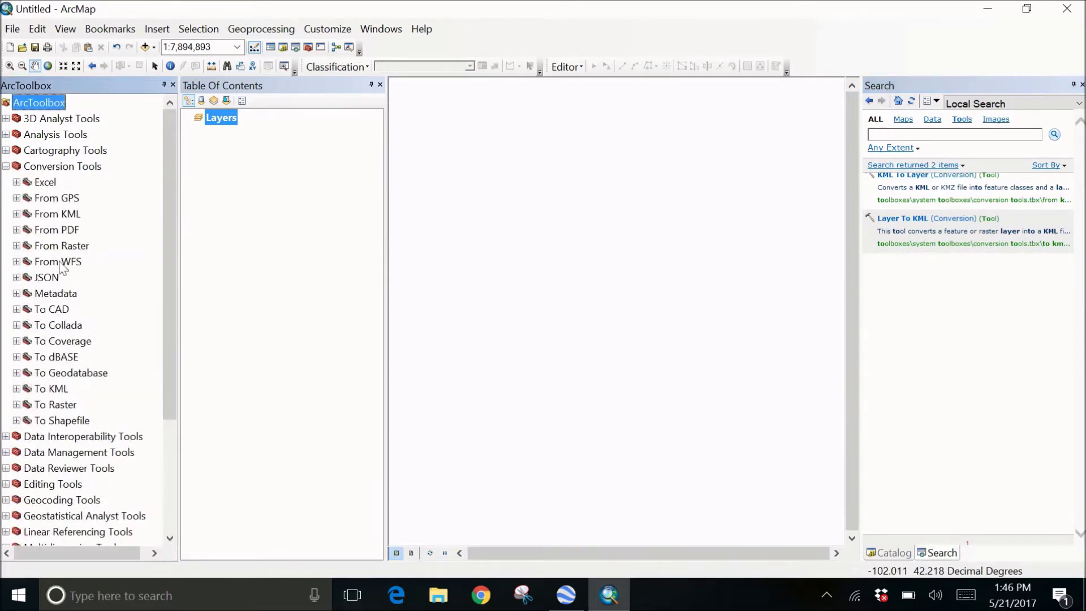
click(18, 421)
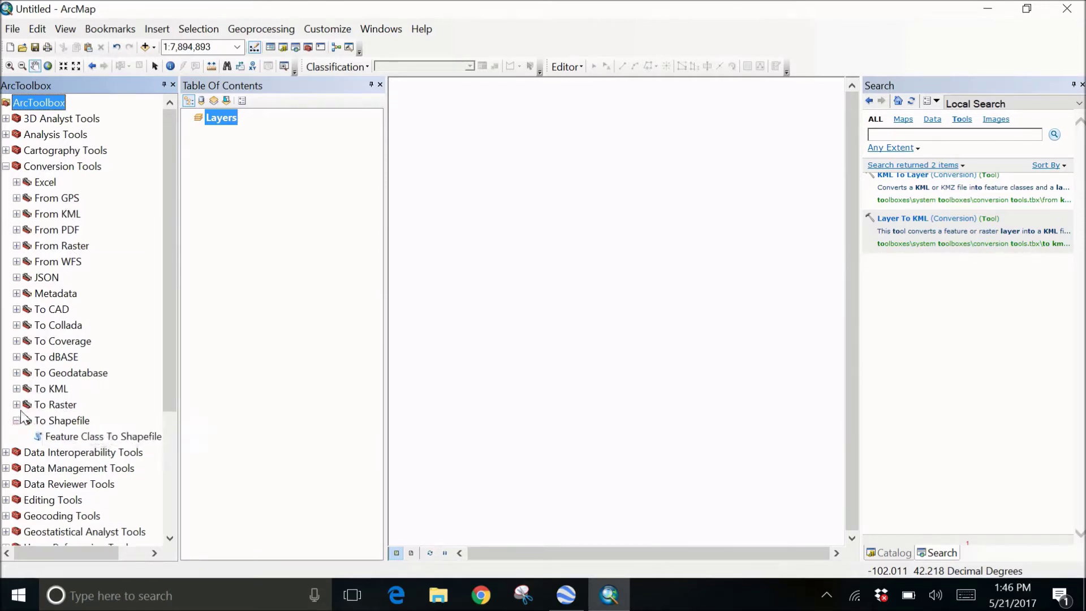
click(17, 388)
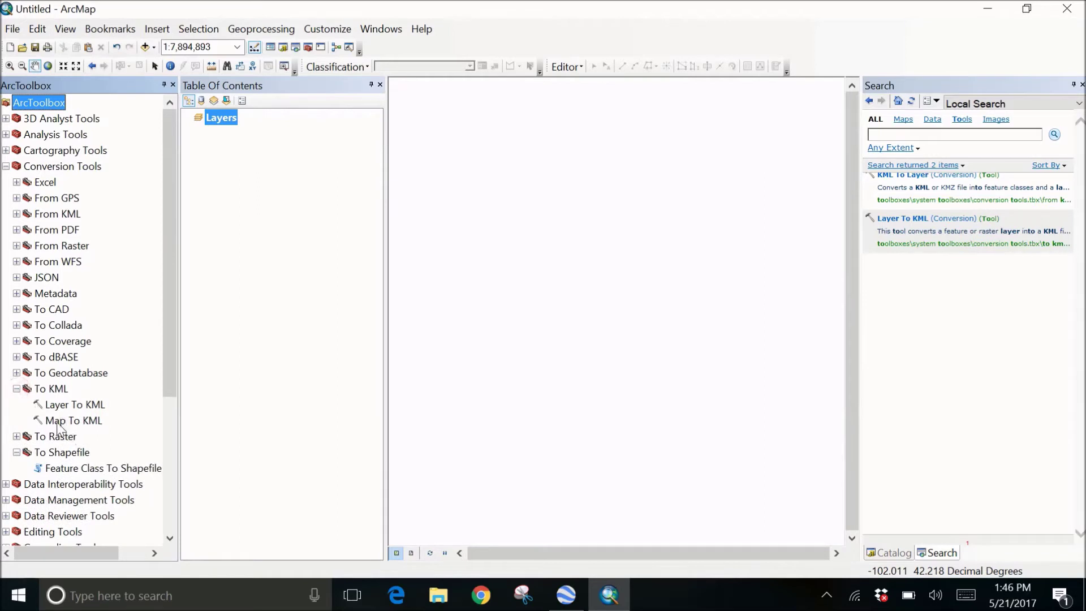
drag(171, 376, 169, 397)
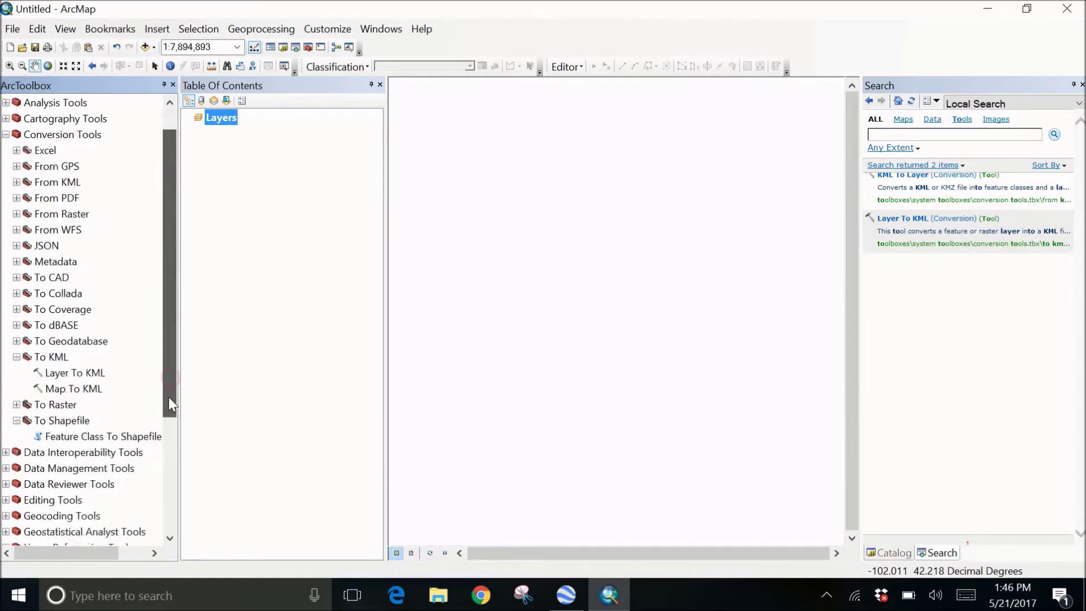
click(17, 181)
click(63, 197)
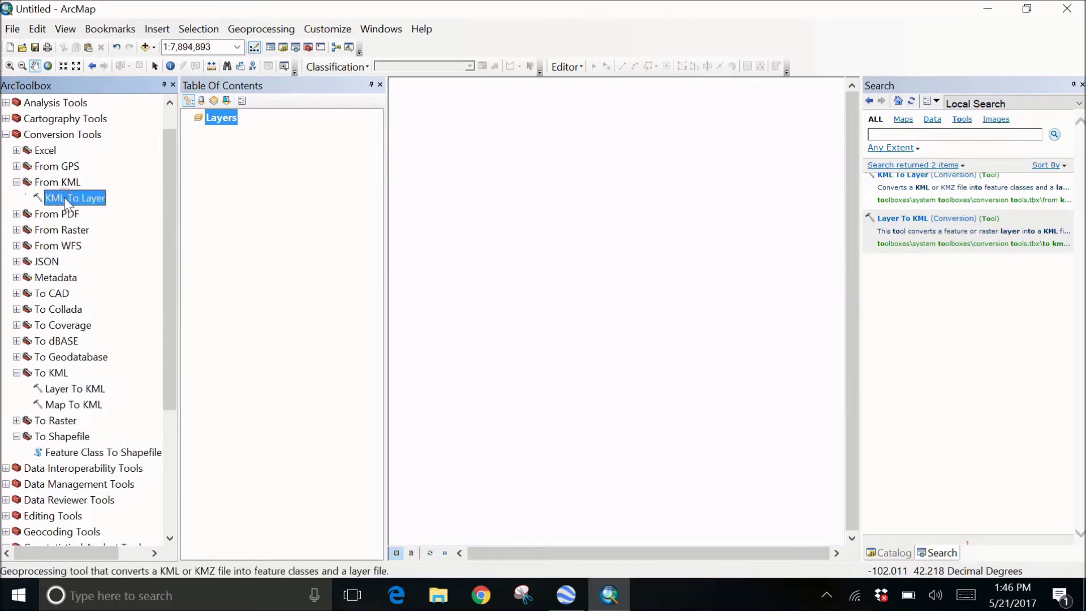
double_click(63, 196)
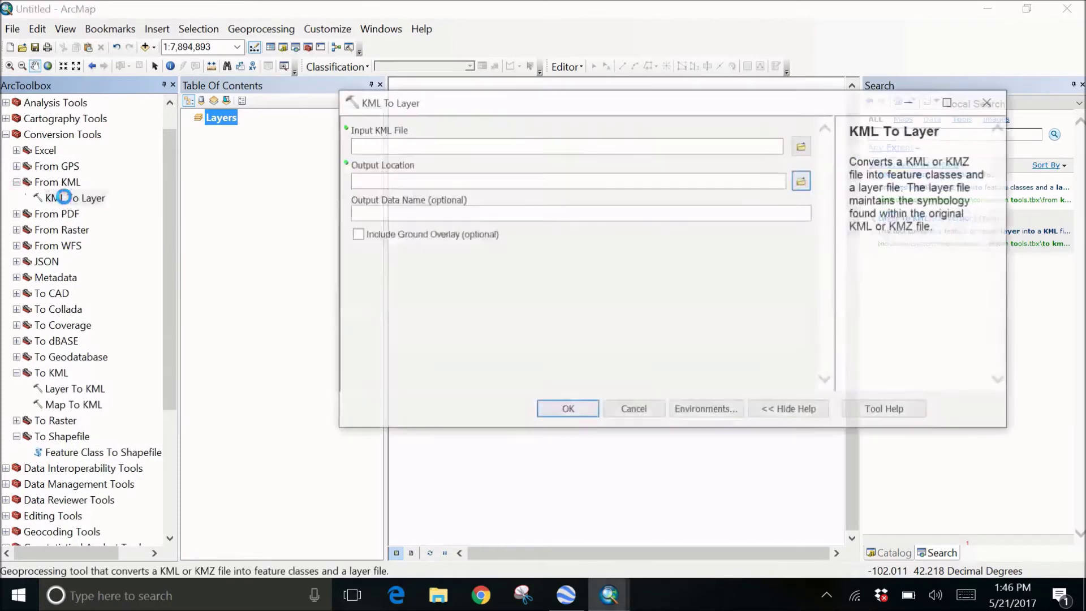
- Run KML To Layer with building.kml as input and the Desktop as output location
click(802, 147)
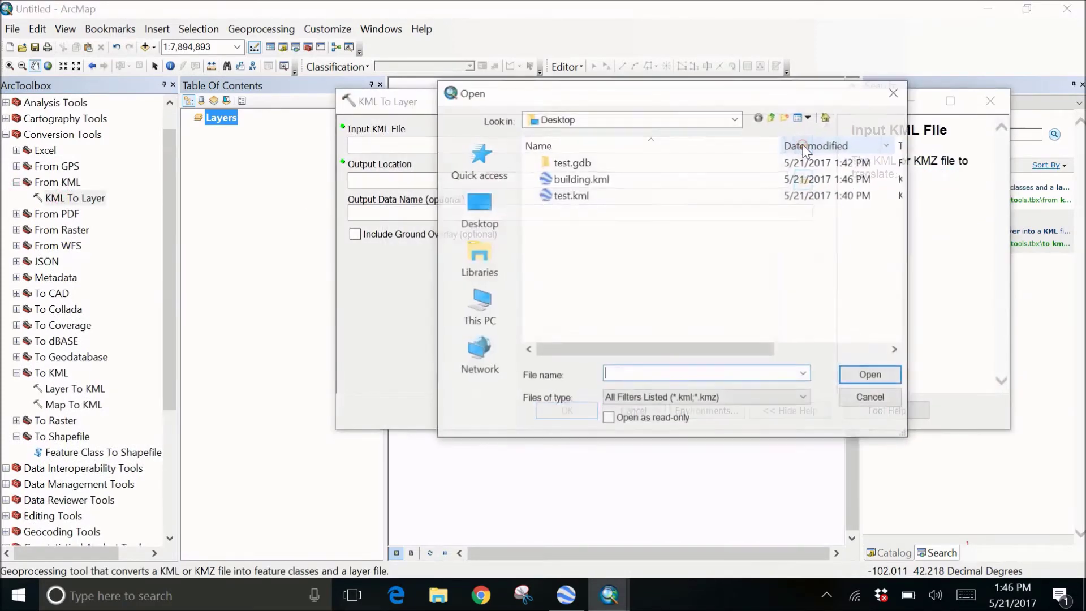
click(609, 180)
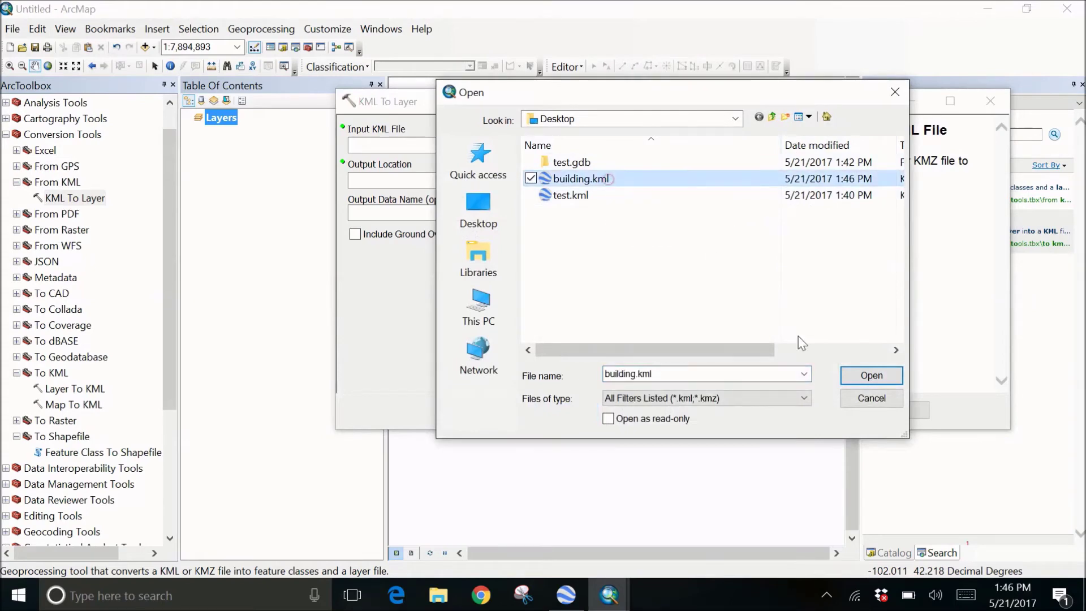
click(886, 382)
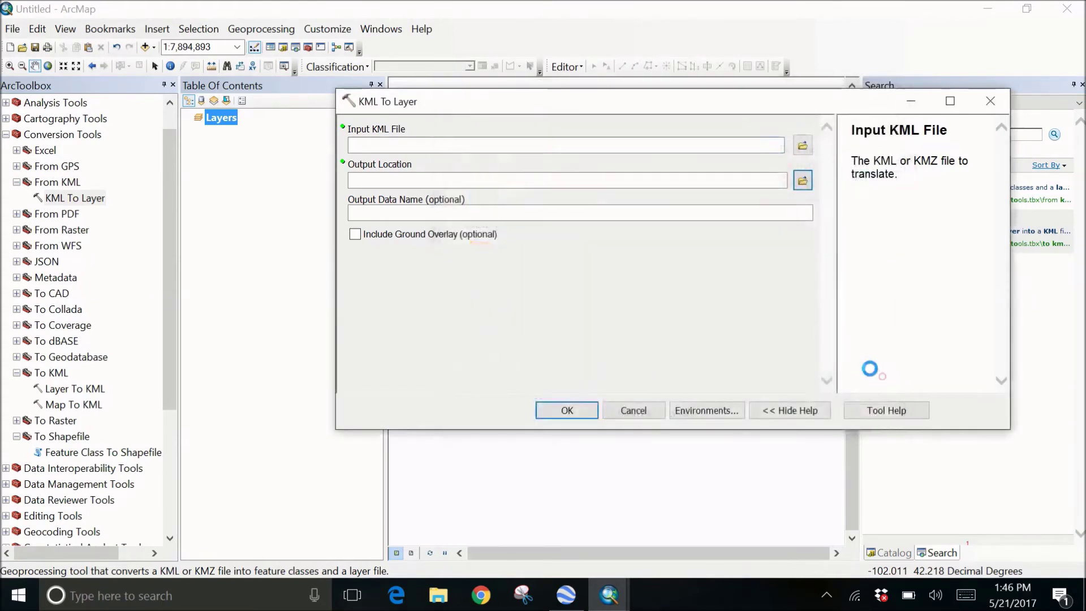
click(802, 181)
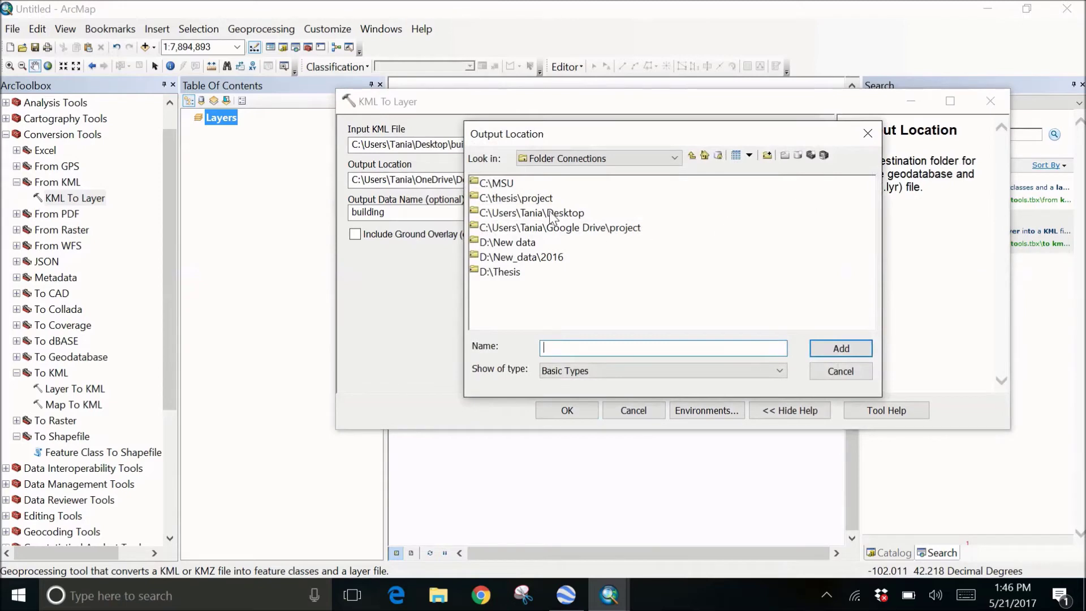
click(549, 214)
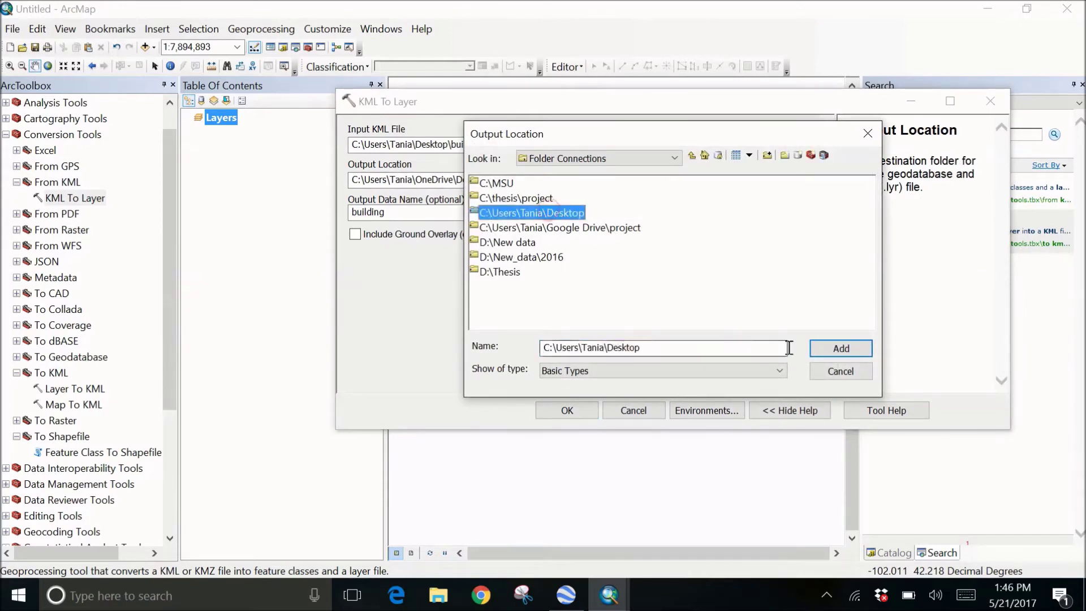
click(830, 349)
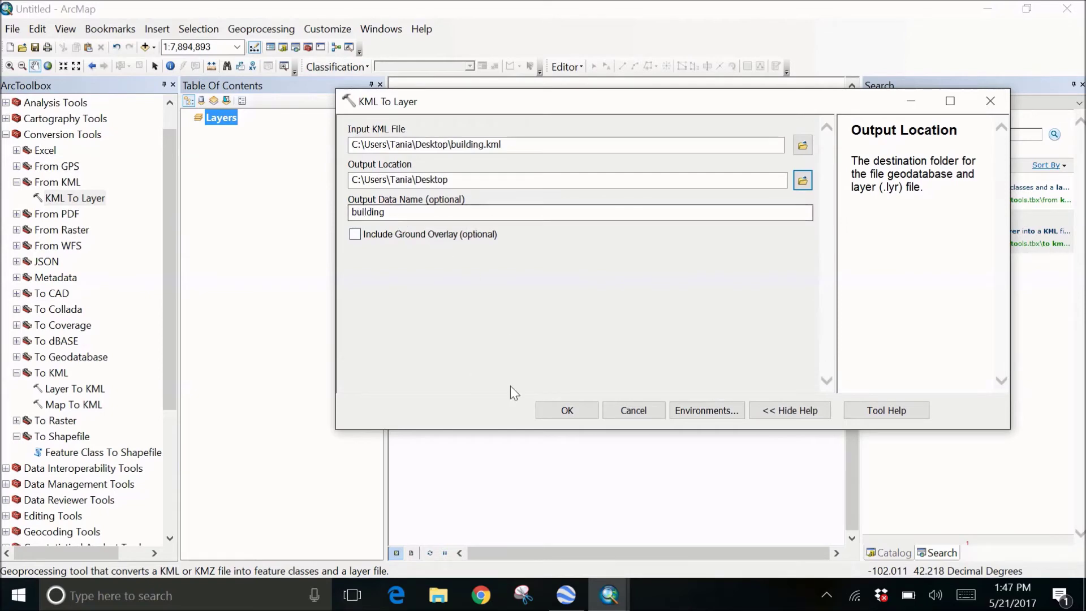
click(566, 411)
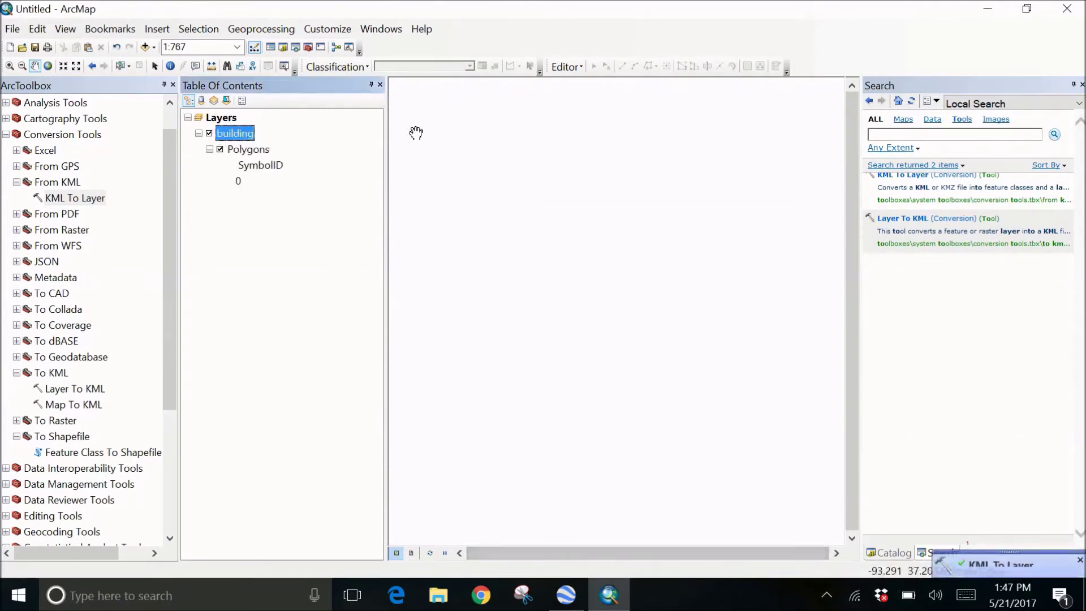
- Finish renaming the converted group layer as building
right_click(235, 139)
key(Escape)
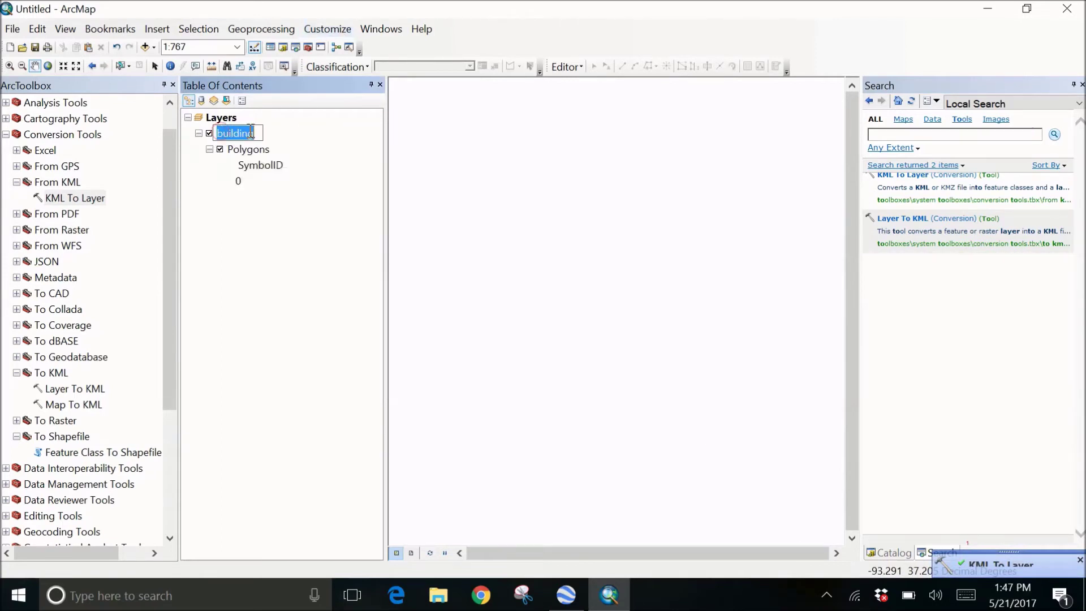
right_click(251, 133)
click(296, 145)
- Review the building group layer's Group, Display and General properties, cancel, and close Search
right_click(247, 132)
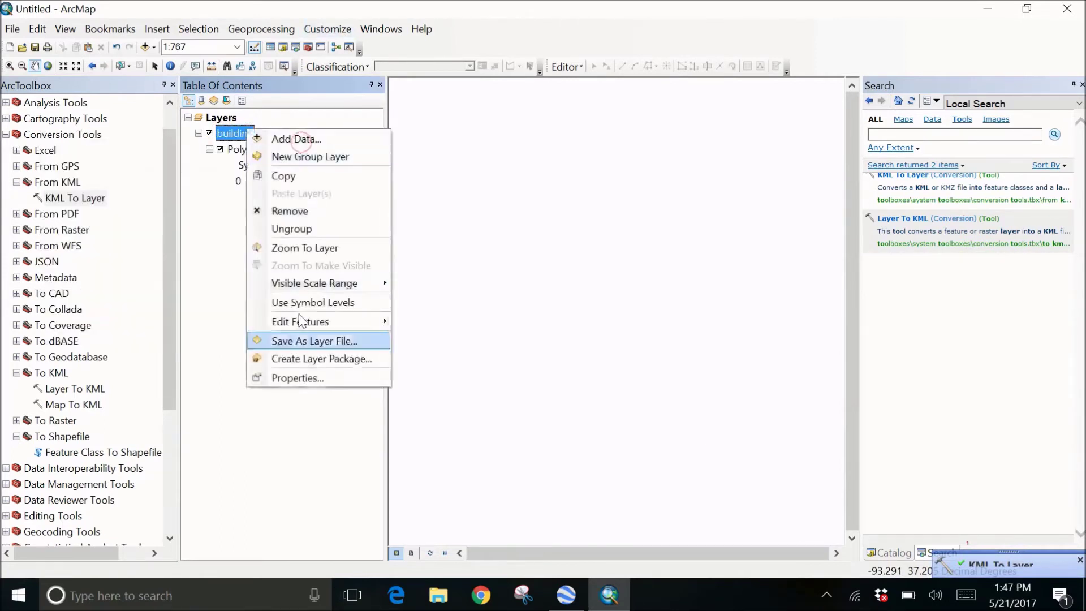
click(312, 384)
click(364, 133)
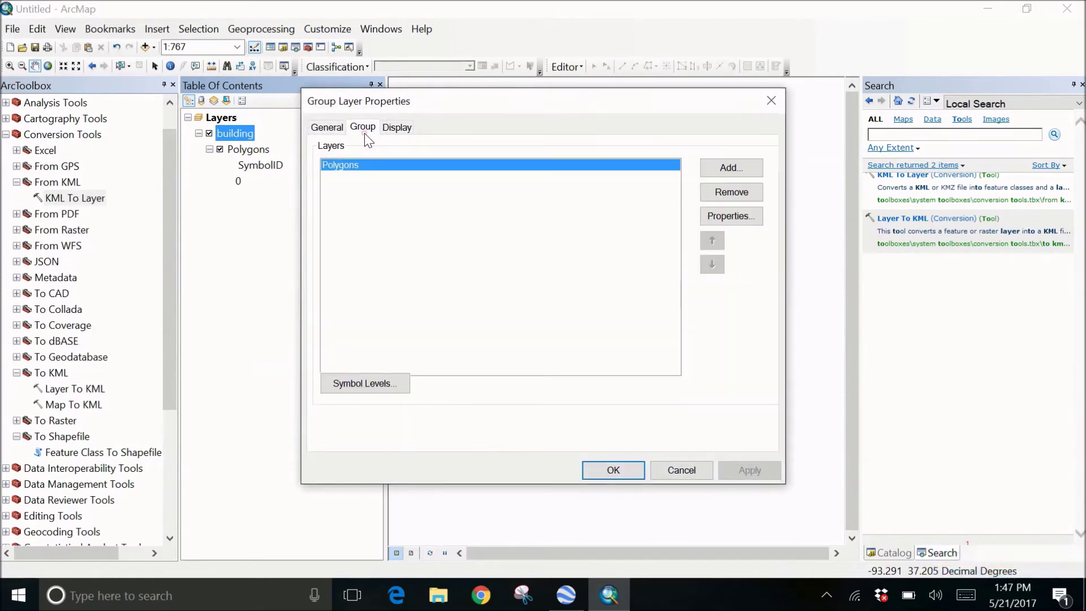
click(397, 128)
click(336, 127)
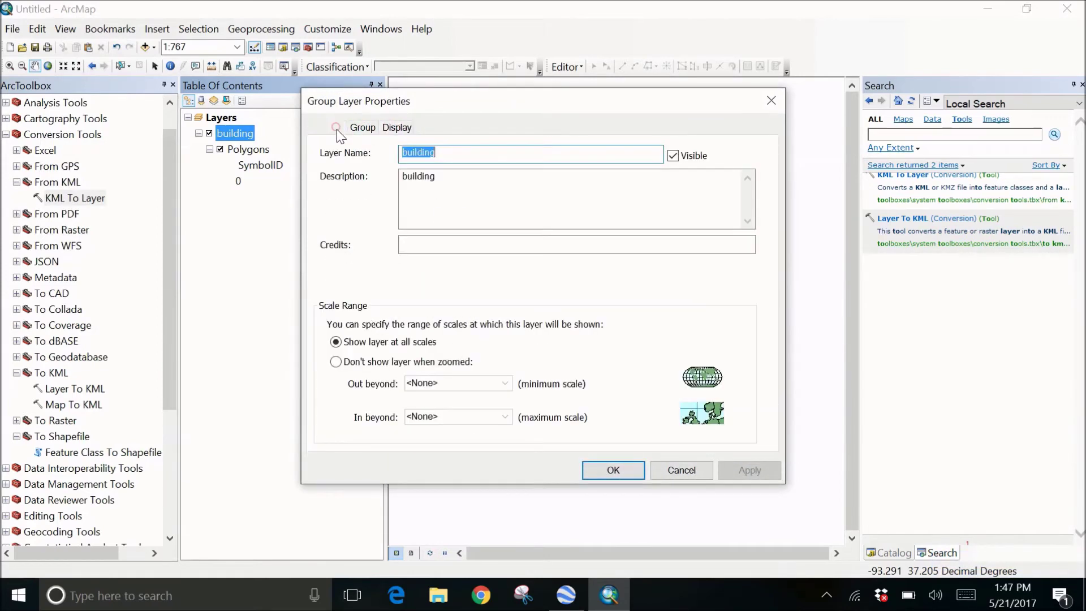
click(666, 470)
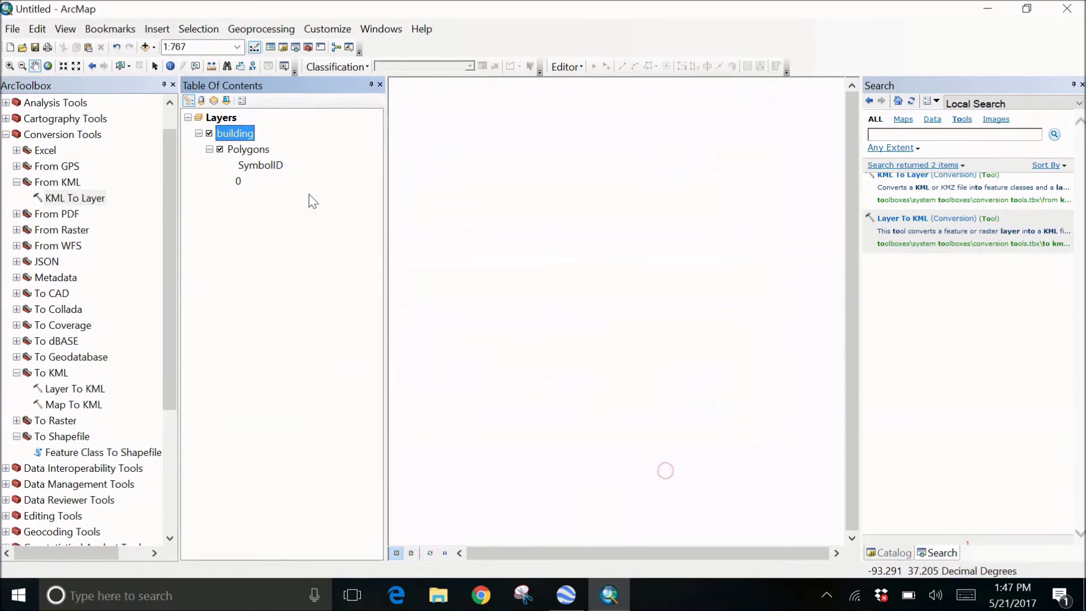
click(1082, 85)
- Export the Polygons layer's data as Building.shp on the Desktop and add it to the map
click(242, 151)
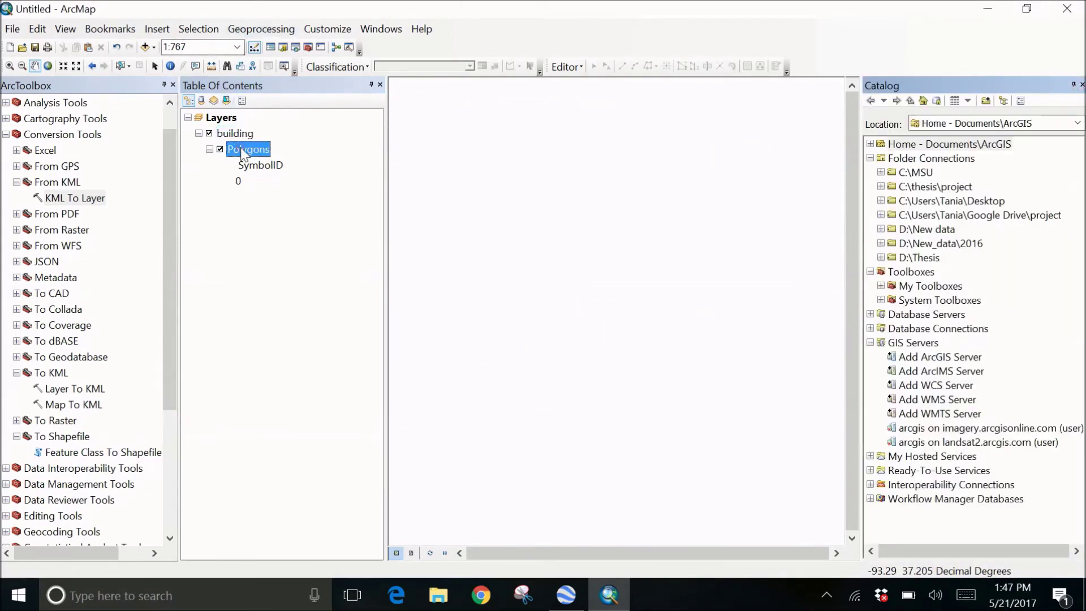
right_click(240, 148)
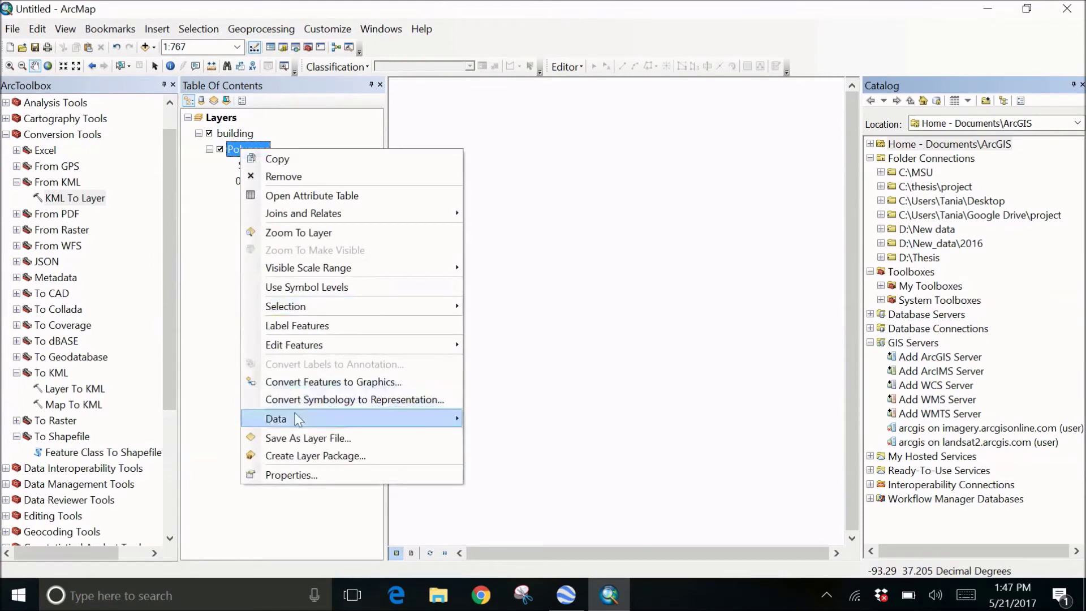
mouse_move(297, 412)
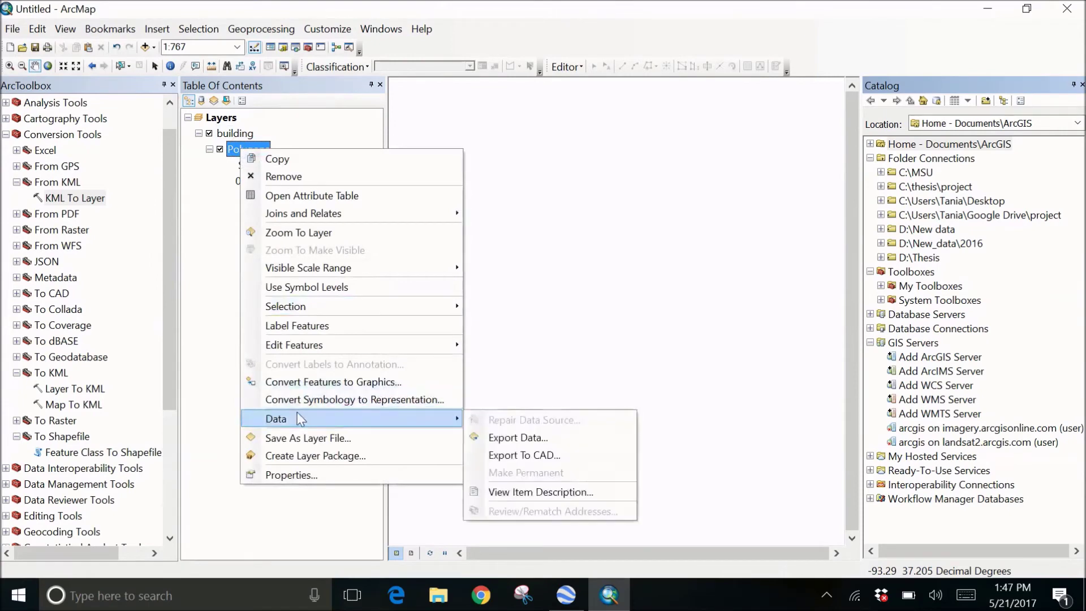
click(543, 438)
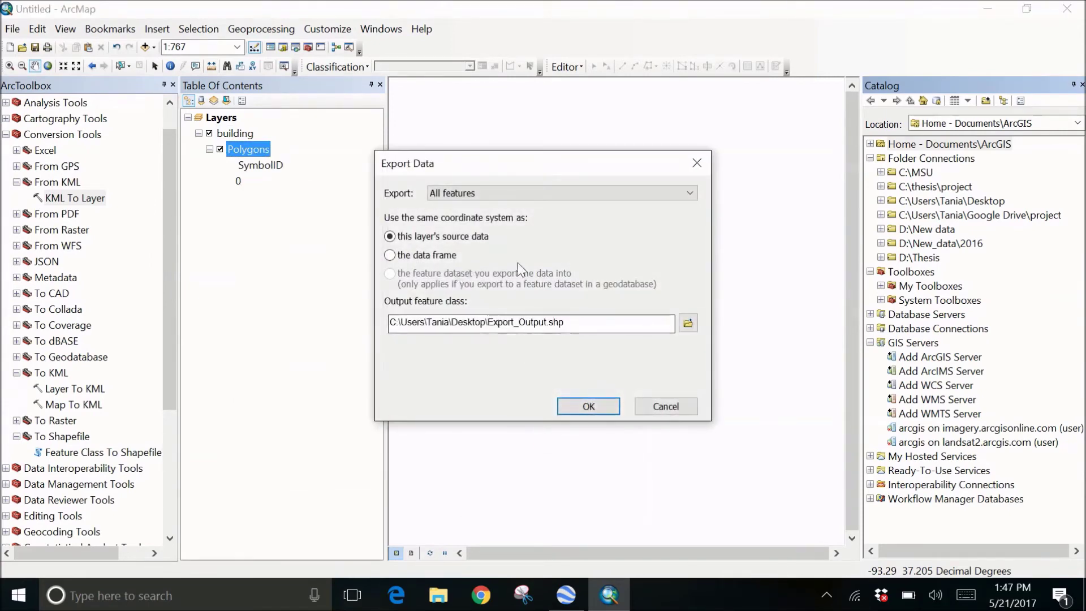
click(687, 327)
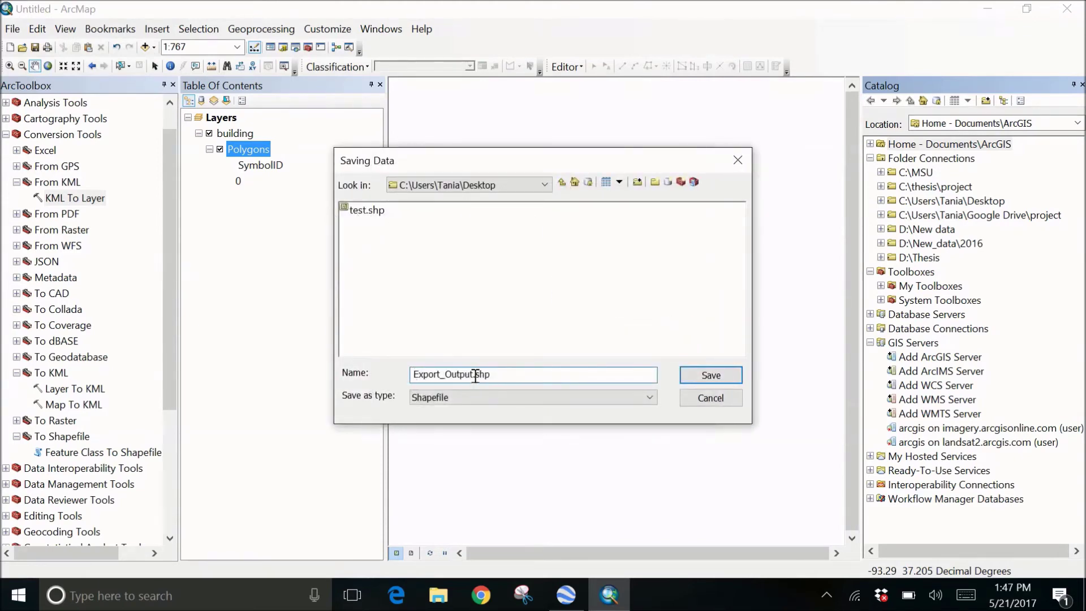
drag(474, 375, 372, 375)
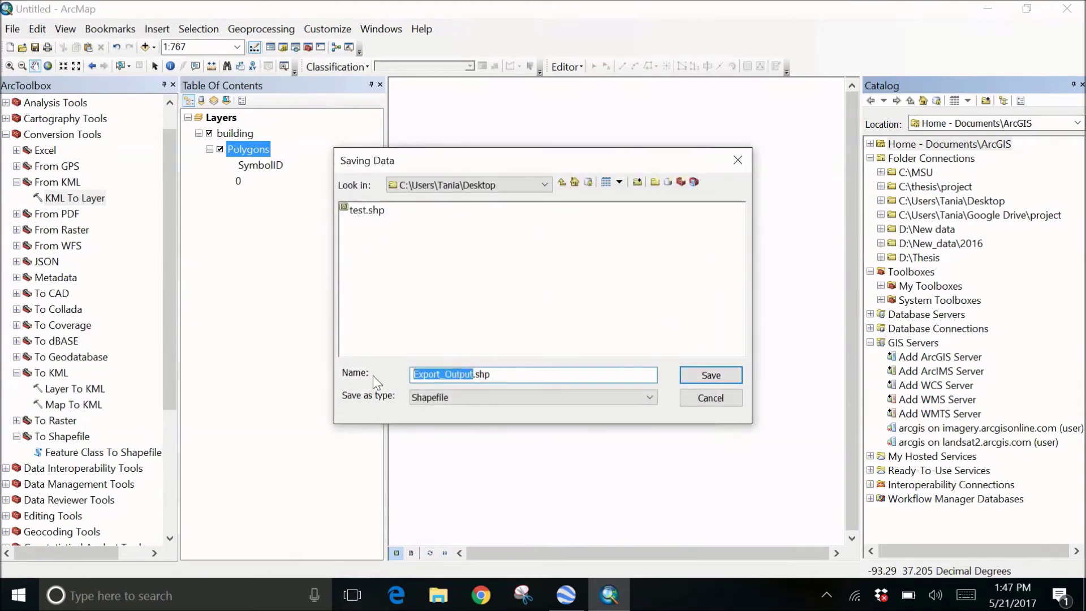
text(Building)
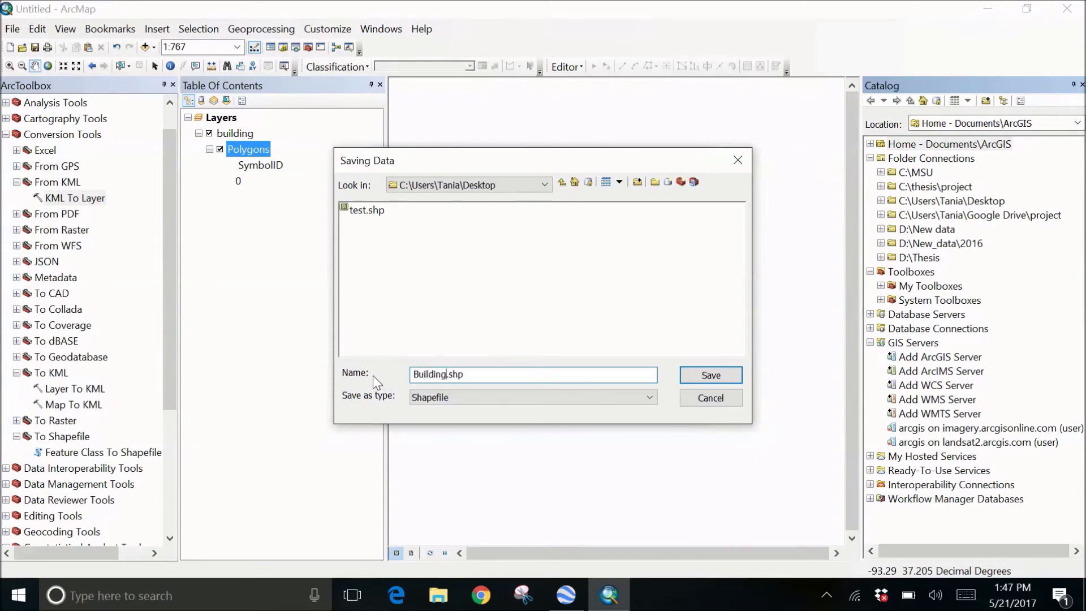
click(698, 381)
click(589, 406)
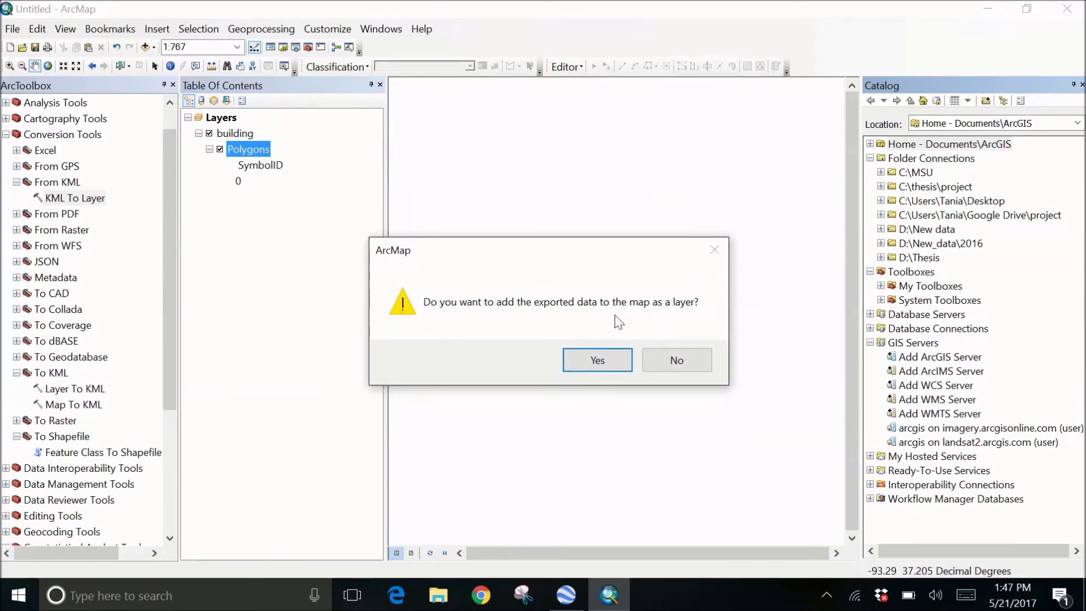
click(611, 354)
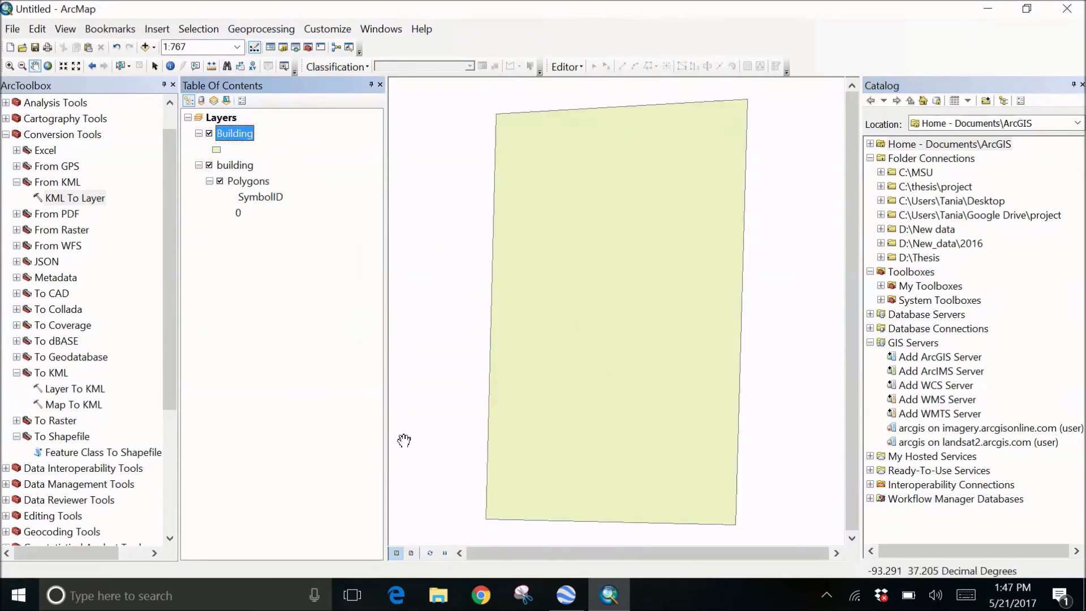
- Dismiss the layer menu and end an accidental rename of the Building layer
right_click(246, 136)
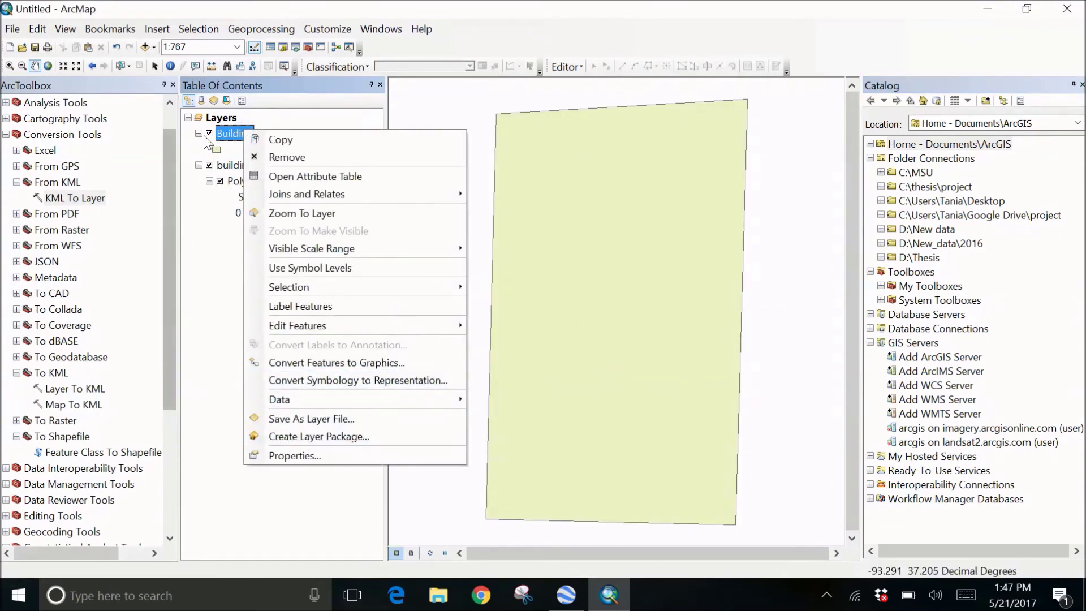
click(219, 143)
right_click(227, 136)
click(363, 140)
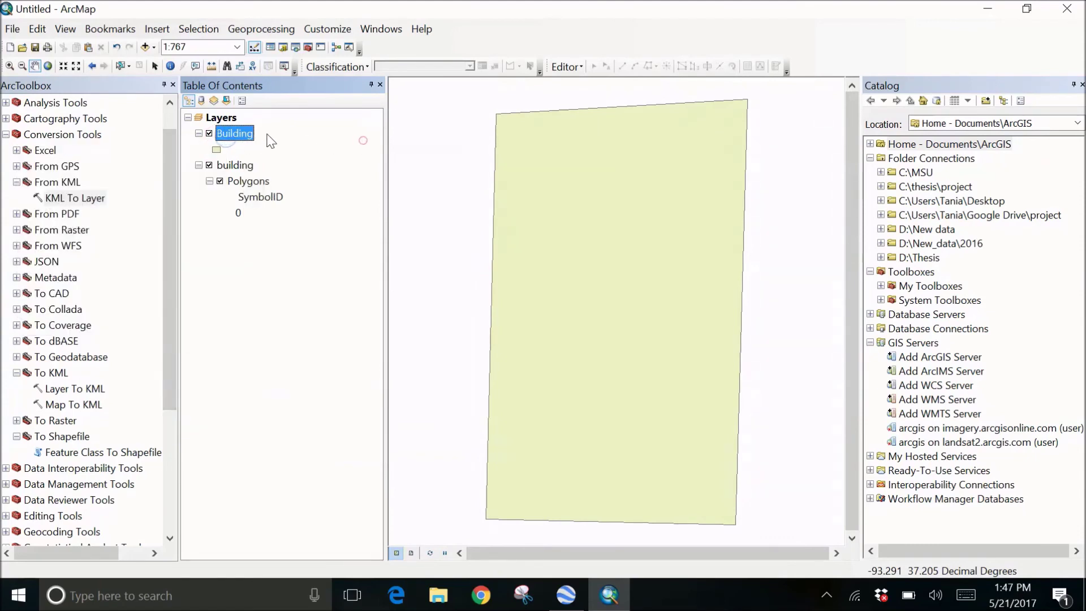
- Confirm the Building layer's source is Desktop\Building.shp shapefile, browsing its other property tabs
right_click(247, 136)
click(286, 458)
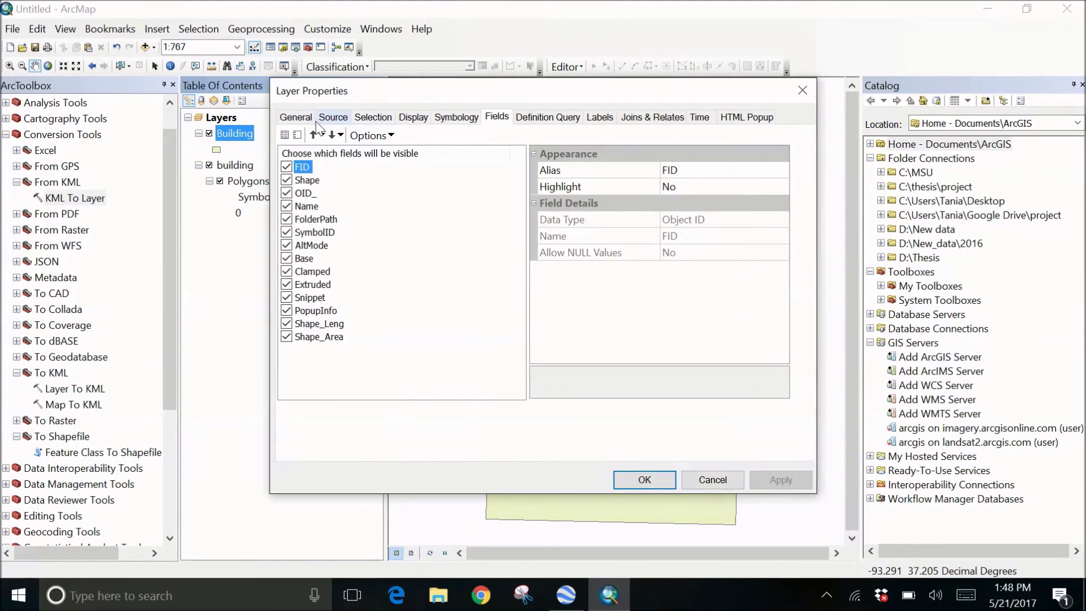
click(308, 119)
click(332, 118)
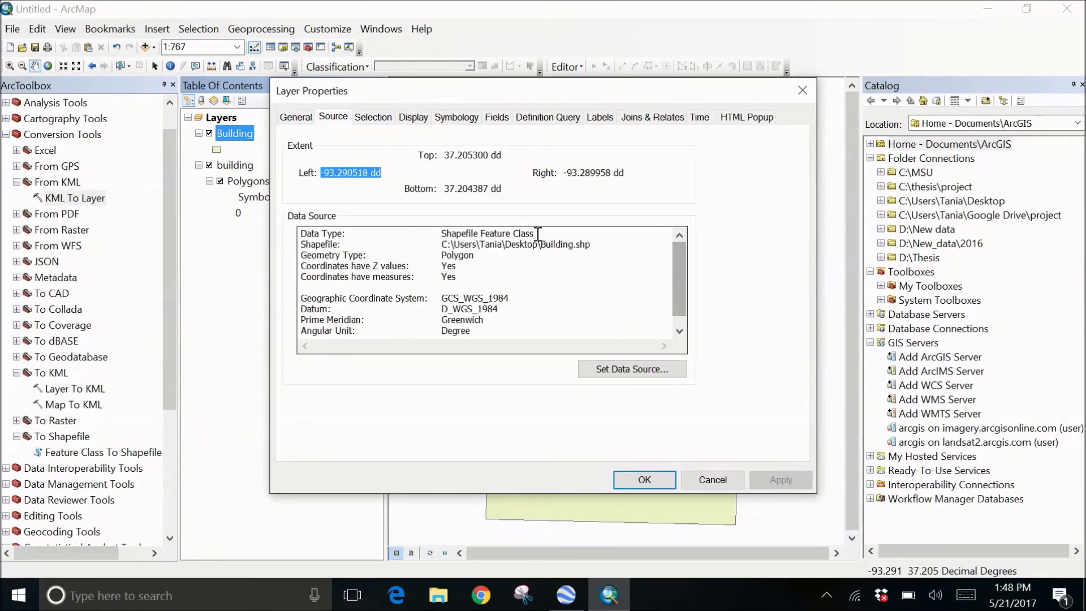
drag(576, 245, 592, 245)
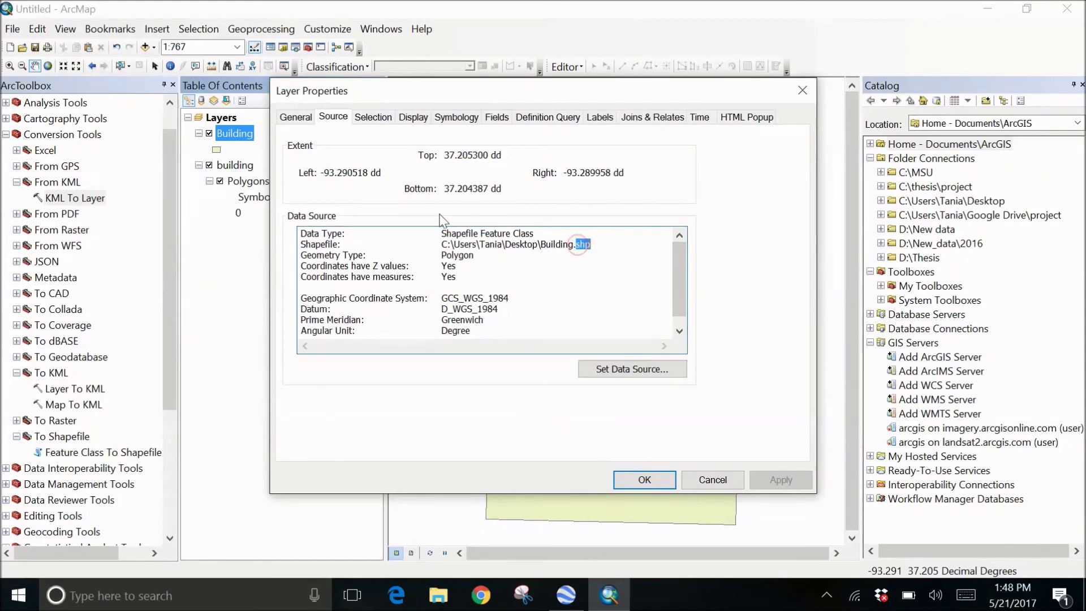
drag(443, 234, 555, 237)
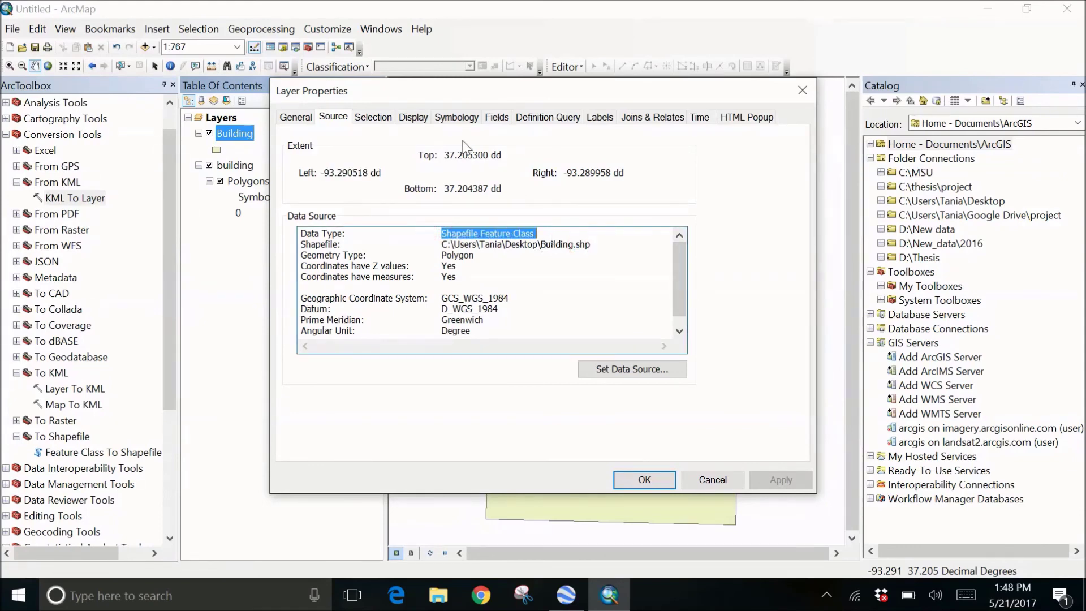
click(453, 119)
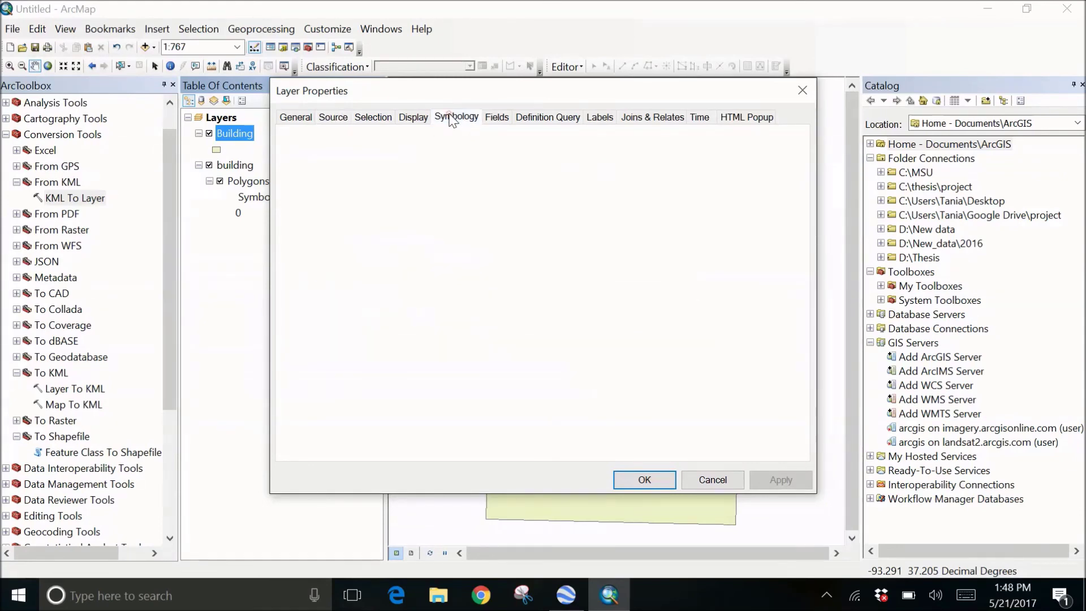
click(496, 117)
click(595, 119)
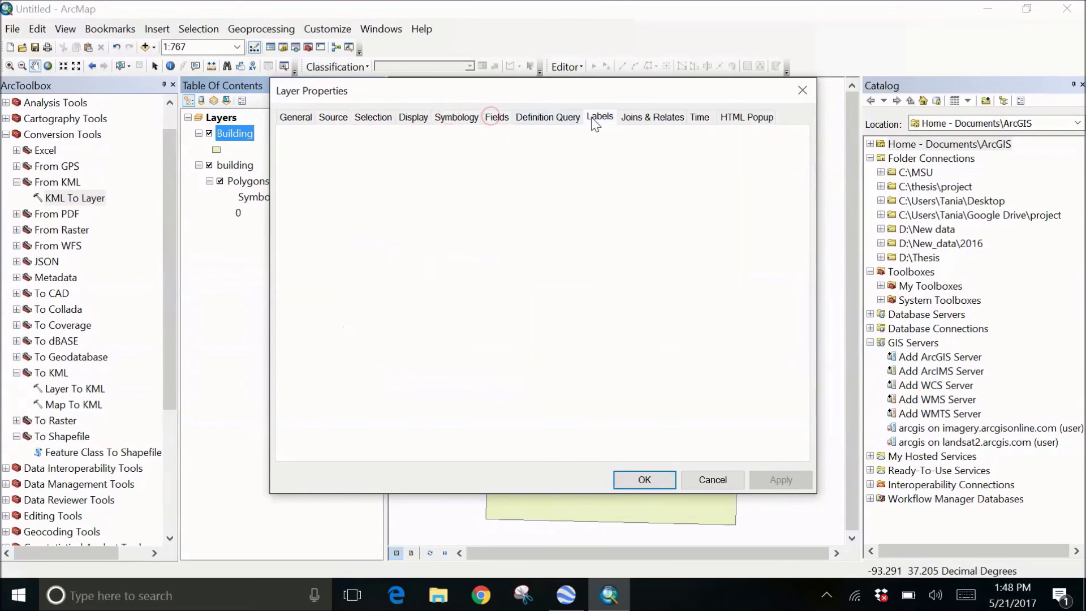
click(642, 117)
- Close the layer properties and pan the map so the Building polygon sits slightly up and right
click(644, 479)
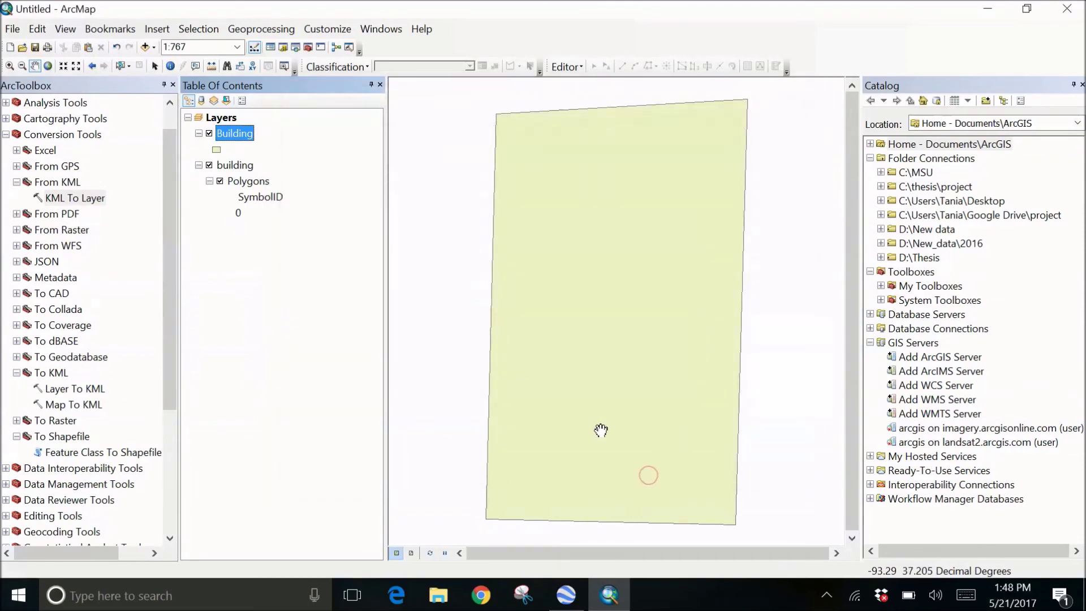
drag(554, 296, 560, 284)
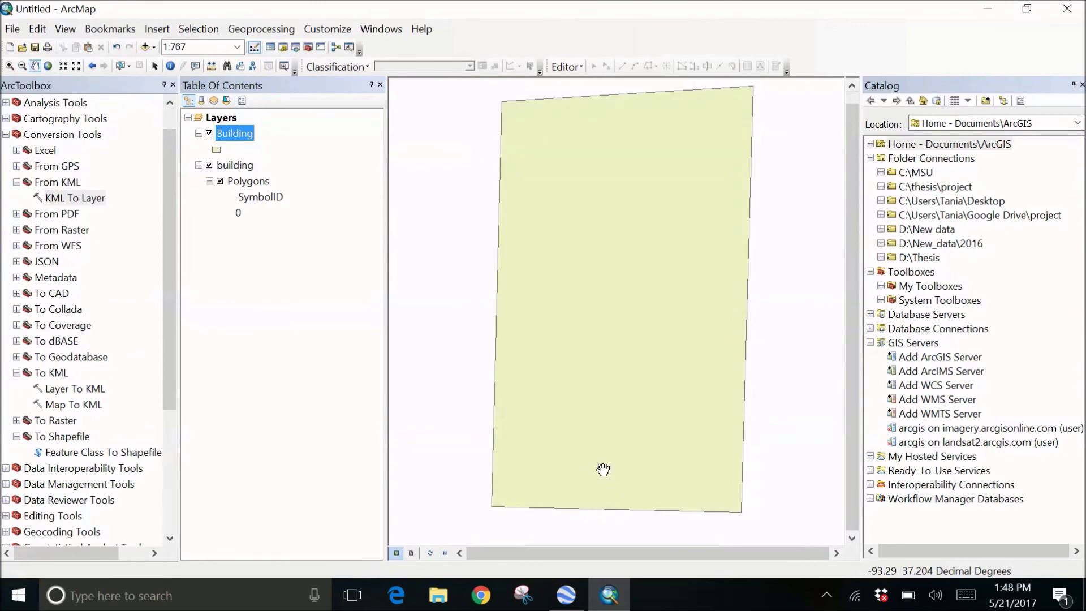